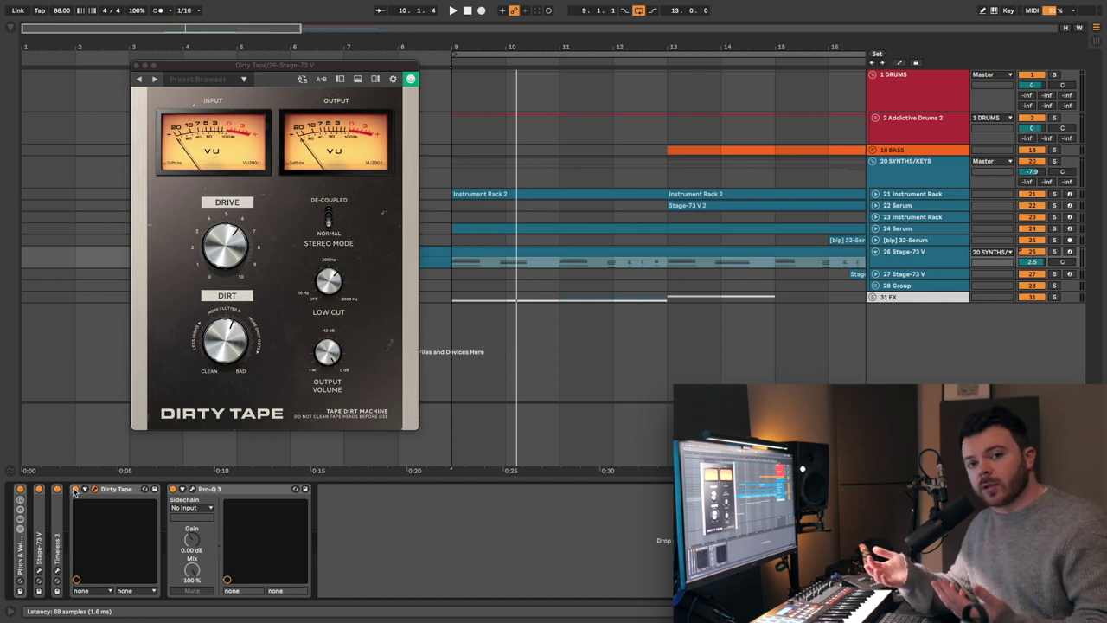
{"action": "left_click_drag", "start_coordinate": [75, 492], "coordinate": [147, 496]}
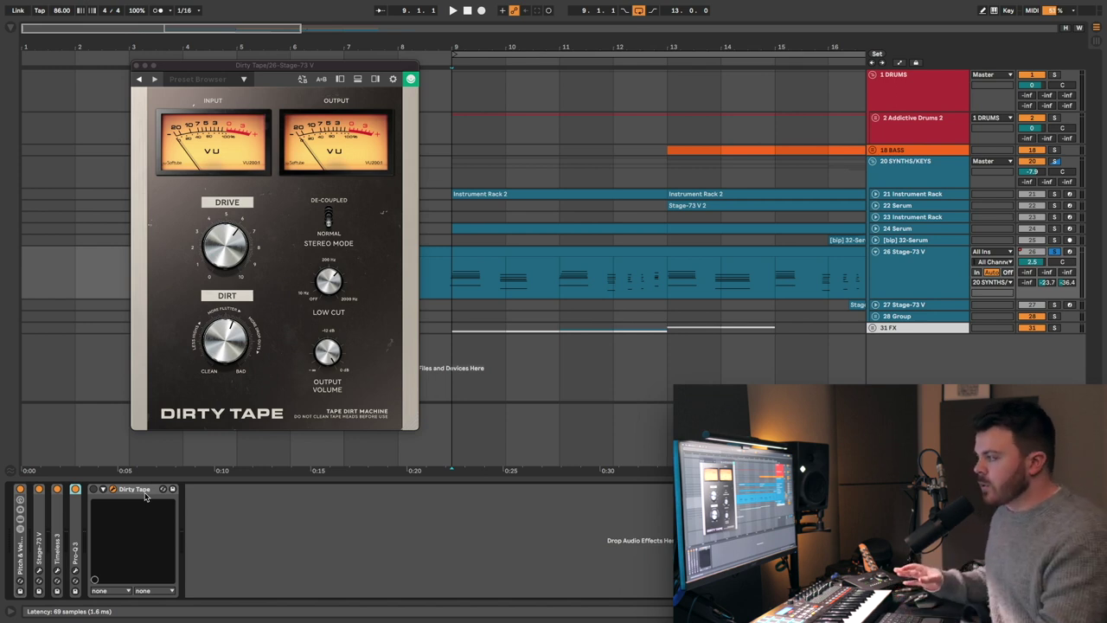
{"action": "key", "text": "space"}
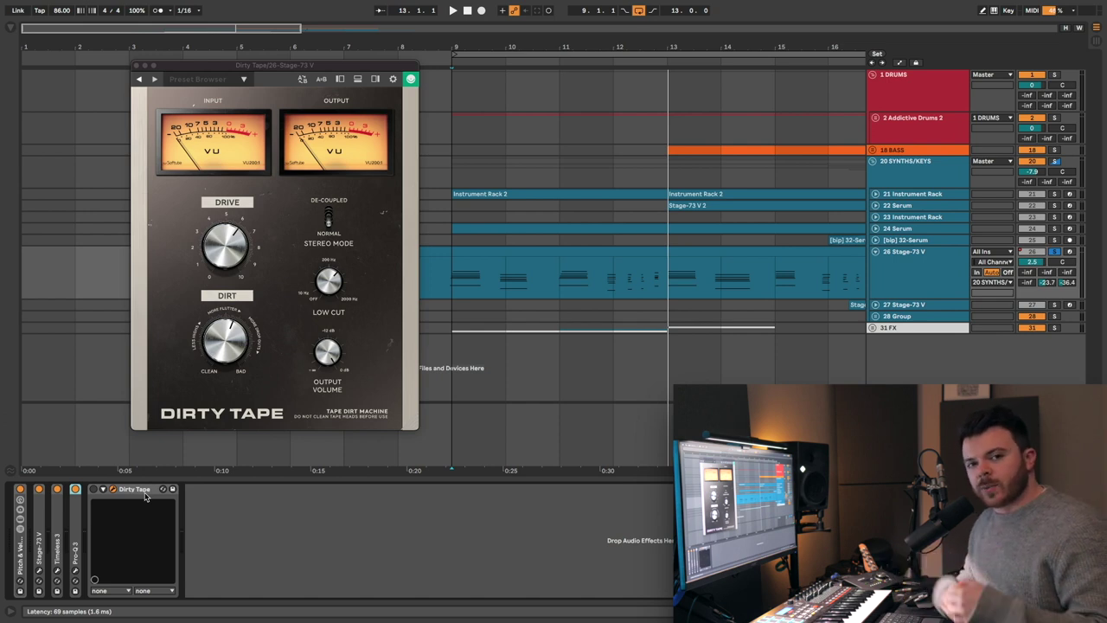
{"action": "left_click", "coordinate": [95, 490]}
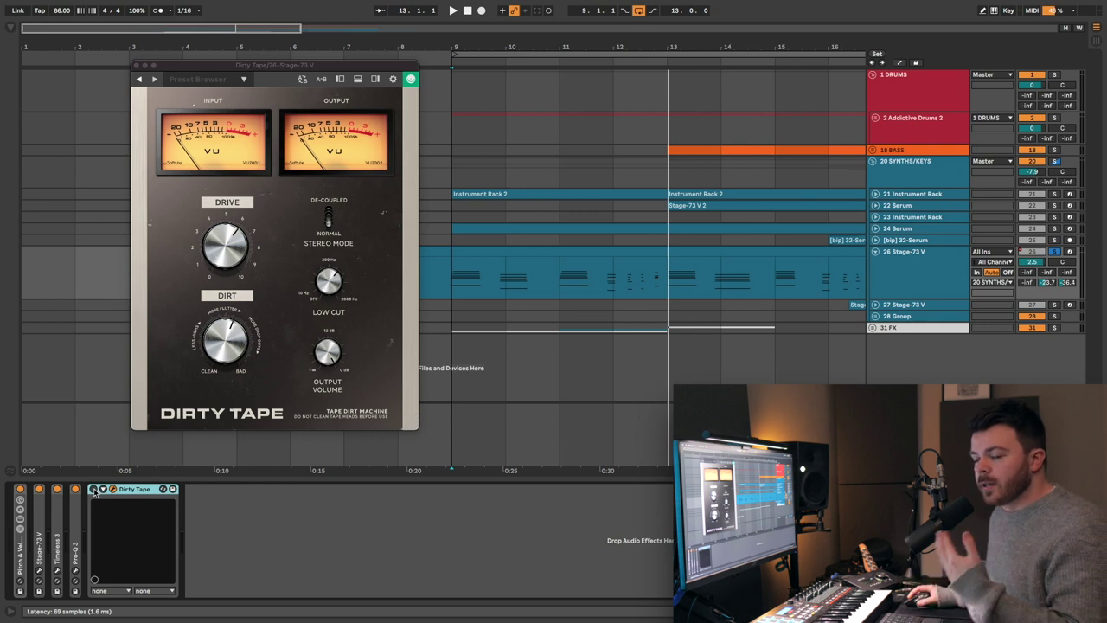
{"action": "key", "text": "space"}
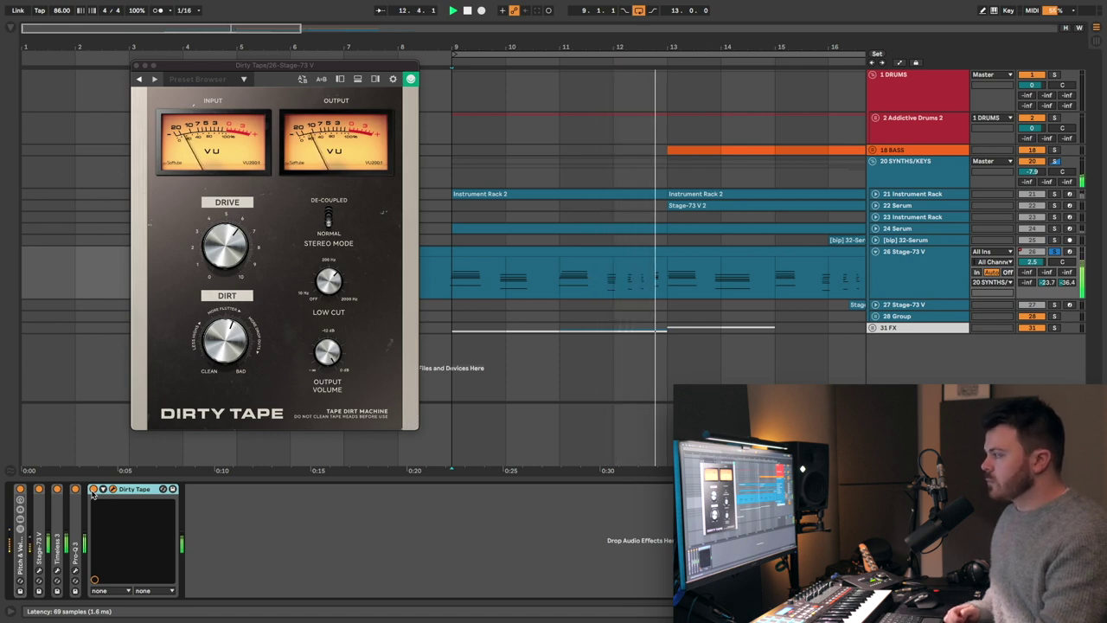
{"action": "key", "text": "space"}
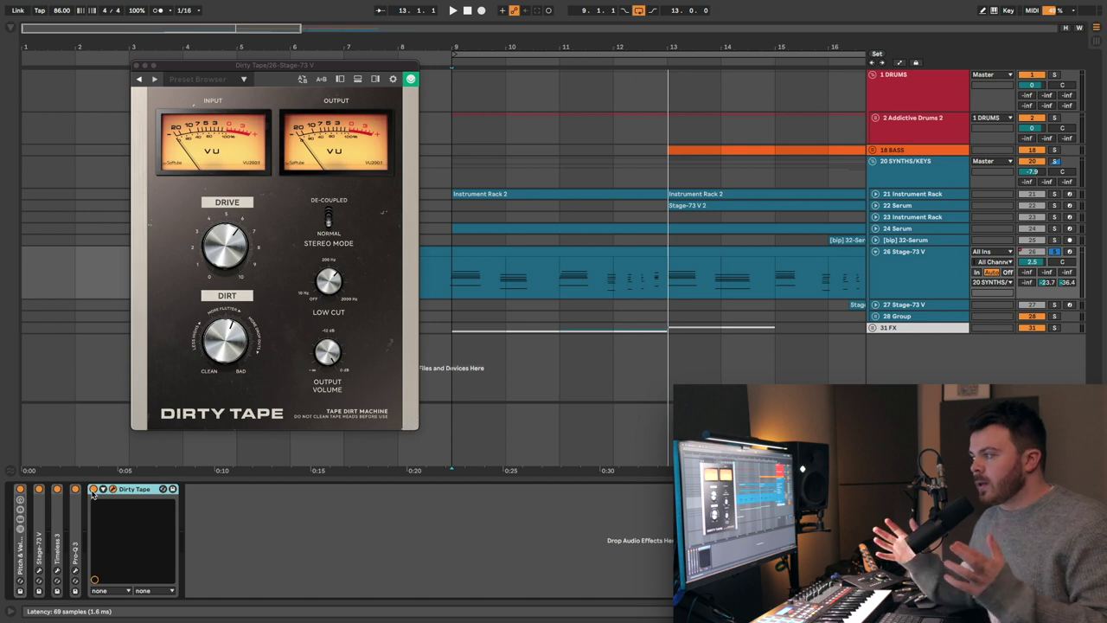
Enlarge the Dirty Tape window, audition the piano, and set Drive to roughly 8
{"action": "left_click_drag", "start_coordinate": [418, 429], "coordinate": [507, 507]}
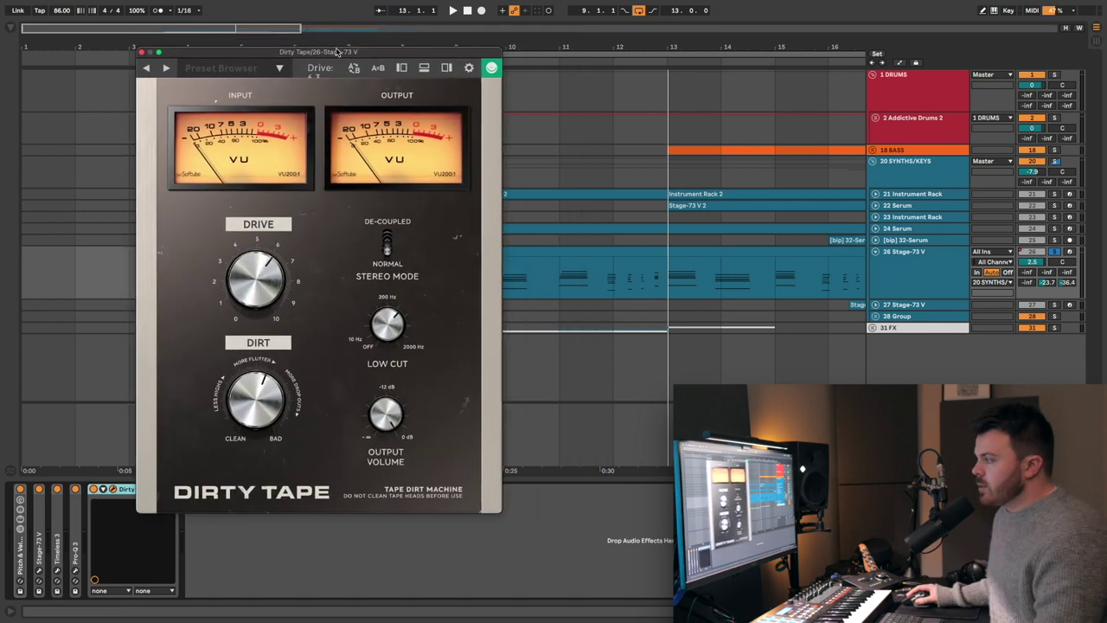
{"action": "left_click_drag", "start_coordinate": [331, 54], "coordinate": [291, 44]}
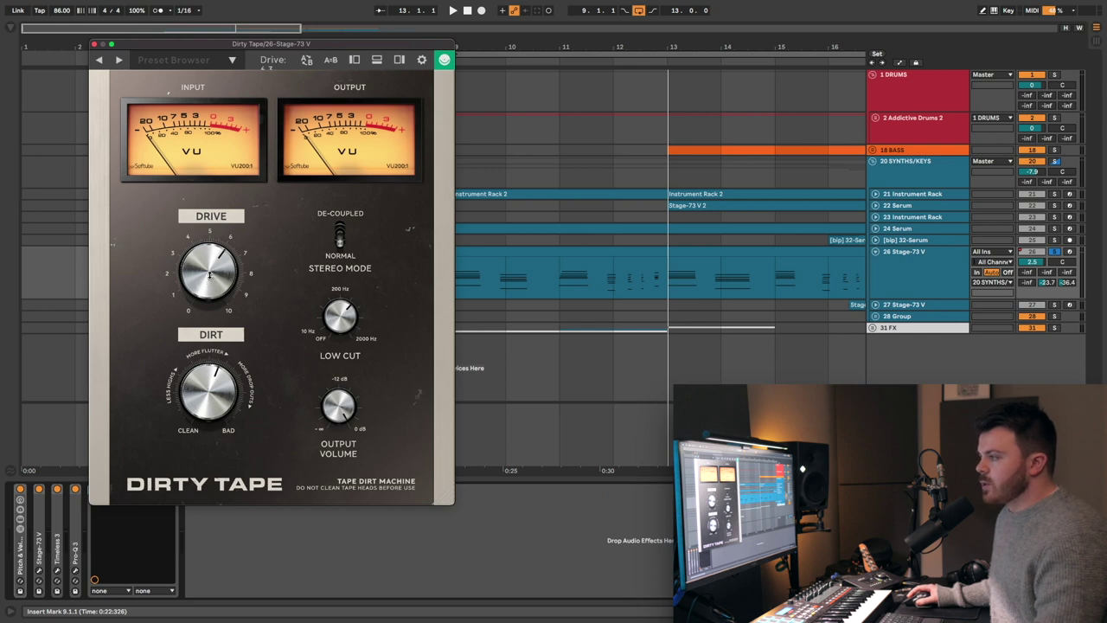
{"action": "key", "text": "space"}
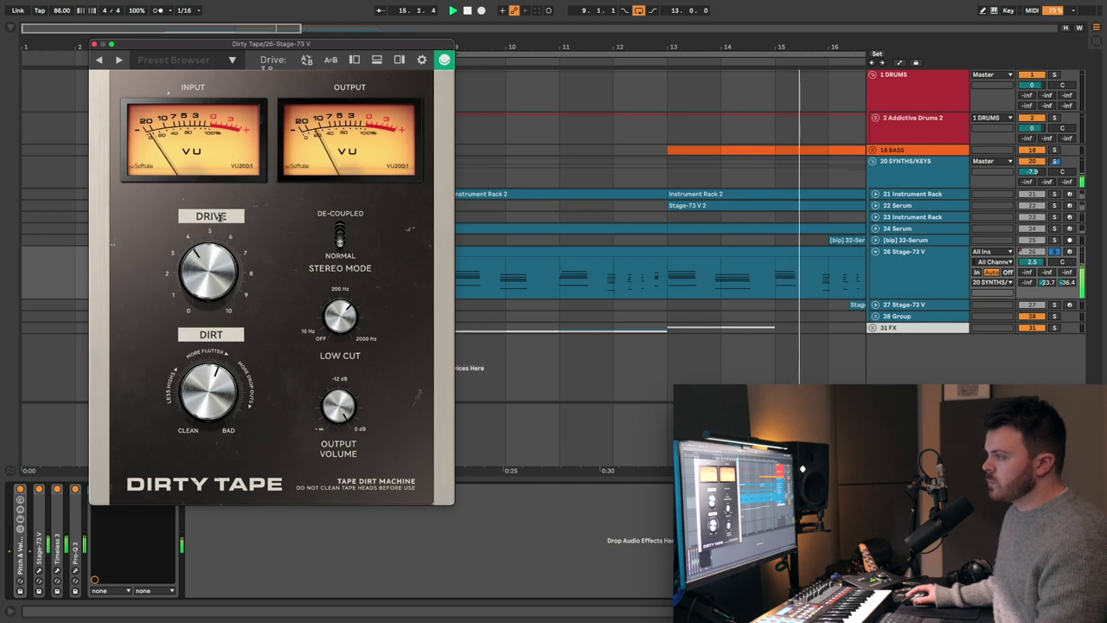
{"action": "key", "text": "space"}
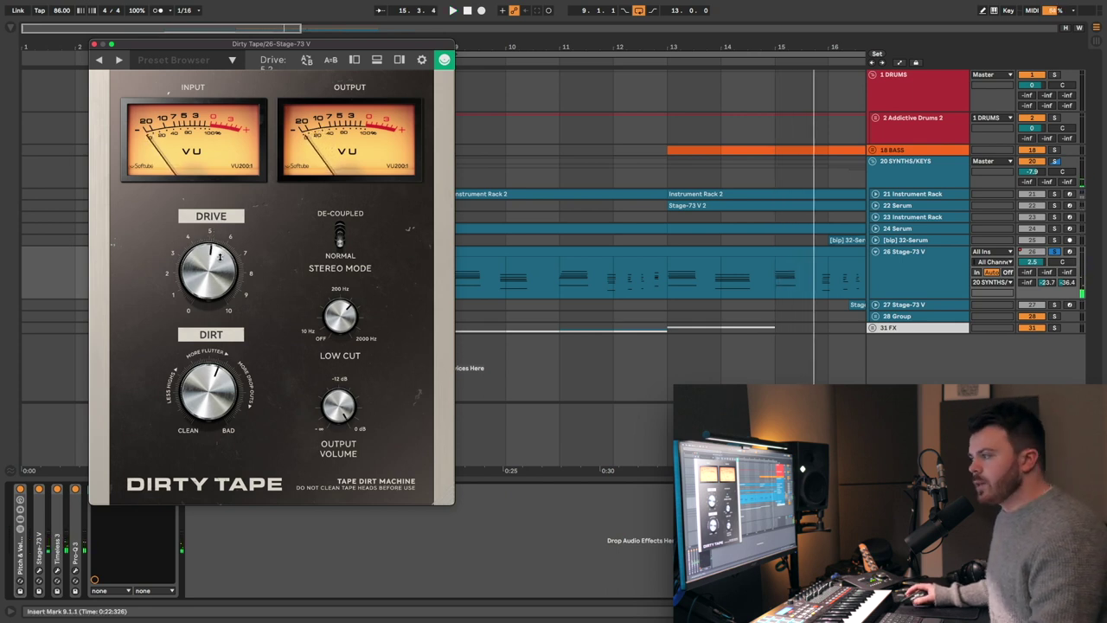
{"action": "left_click_drag", "start_coordinate": [220, 257], "coordinate": [214, 275]}
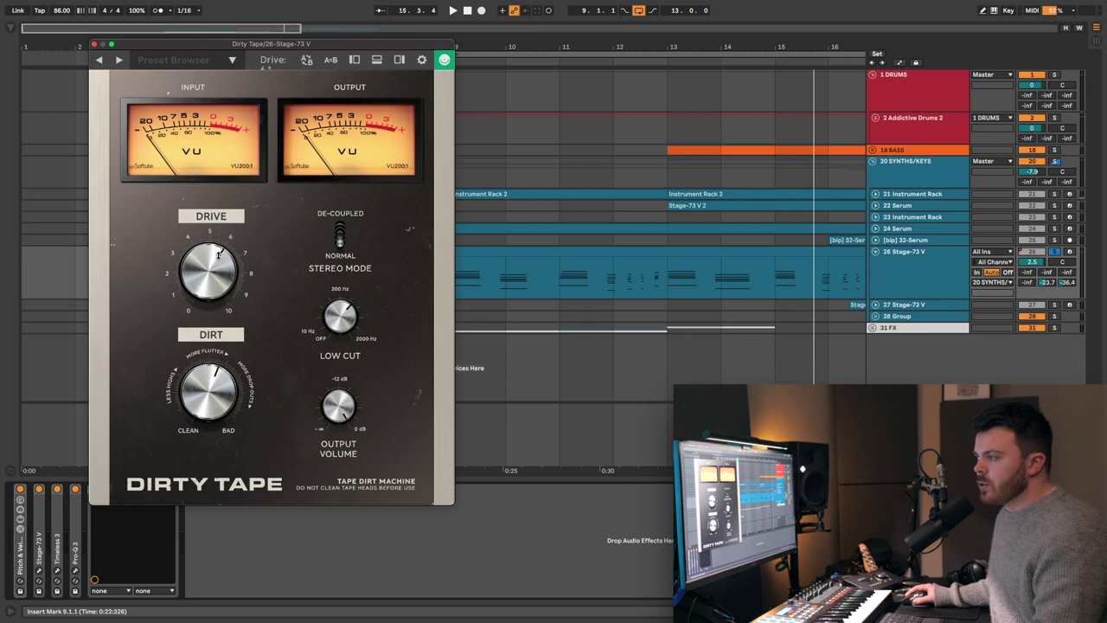
{"action": "left_click_drag", "start_coordinate": [217, 260], "coordinate": [219, 243]}
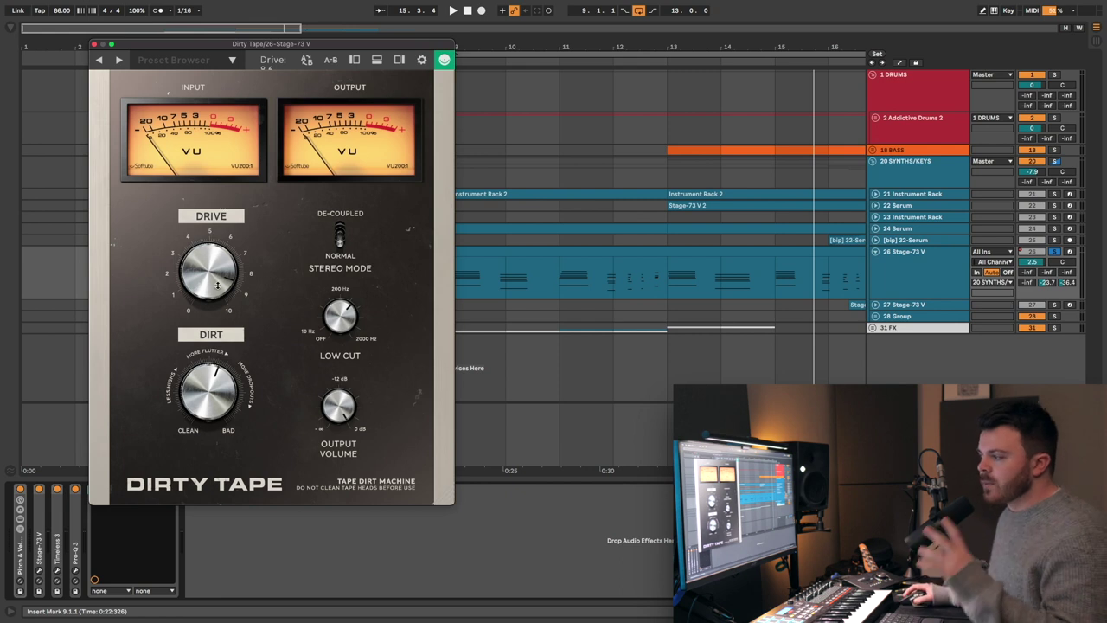
{"action": "left_click_drag", "start_coordinate": [250, 44], "coordinate": [378, 57]}
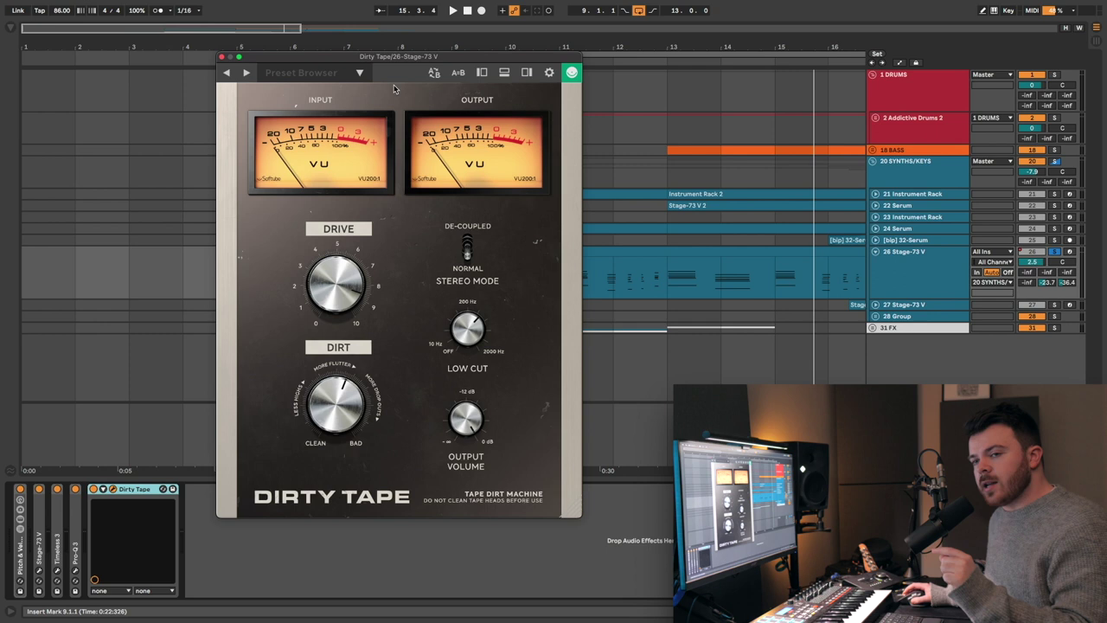
Reveal Dirty Tape's Headroom, High Pass and Phase Invert settings and nudge Drive to 8.1
{"action": "left_click", "coordinate": [504, 73]}
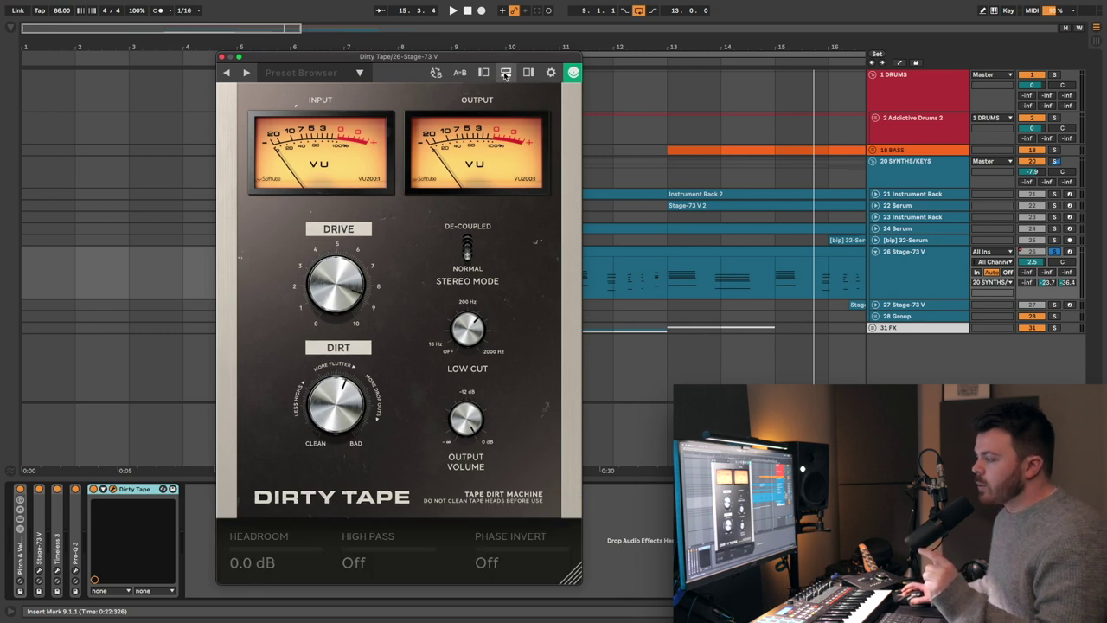
{"action": "left_click_drag", "start_coordinate": [450, 56], "coordinate": [453, 24]}
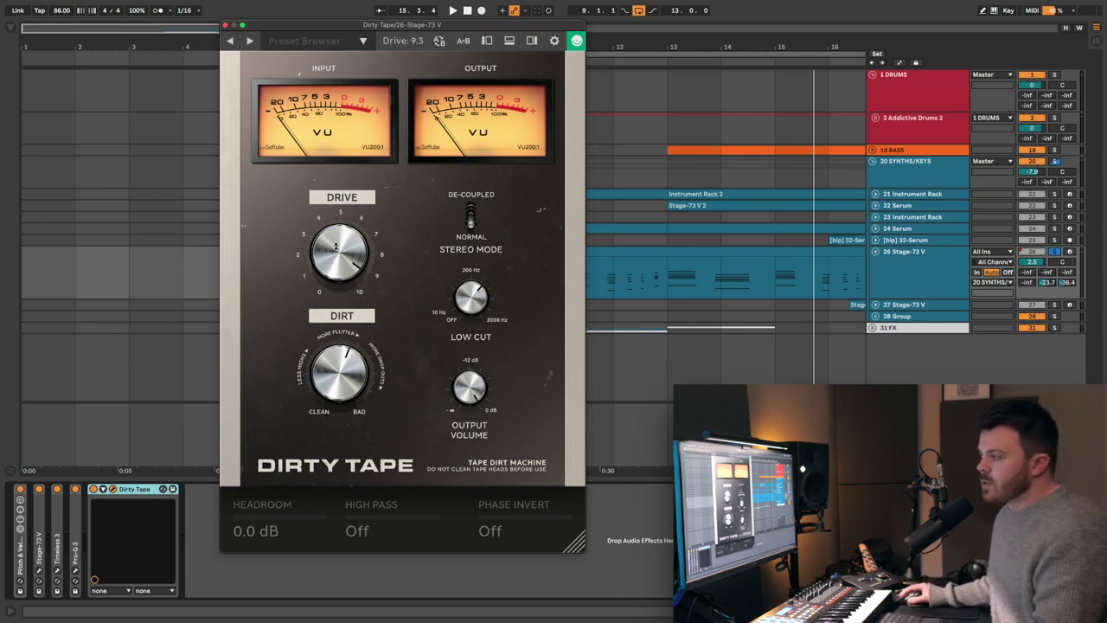
{"action": "key", "text": "space"}
{"action": "left_click_drag", "start_coordinate": [338, 240], "coordinate": [344, 256]}
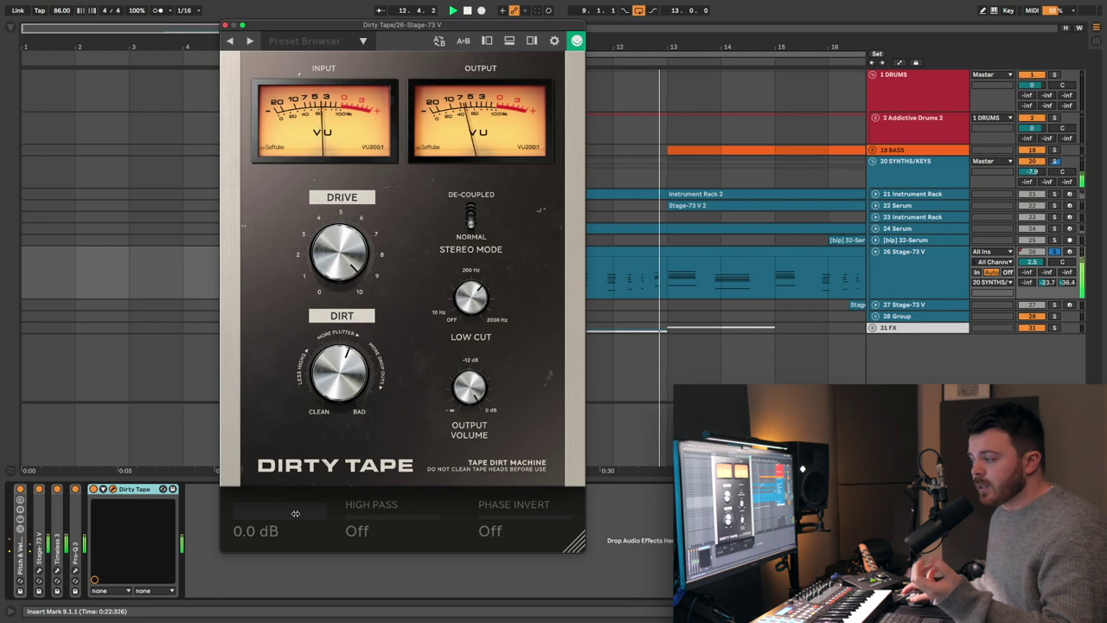
Try several Headroom values, reset it to 0.0 dB, then set it to 3.9 dB
{"action": "mouse_move", "coordinate": [295, 513]}
{"action": "left_mouse_down"}
{"action": "mouse_move", "coordinate": [271, 512]}
{"action": "mouse_move", "coordinate": [289, 510]}
{"action": "left_mouse_up"}
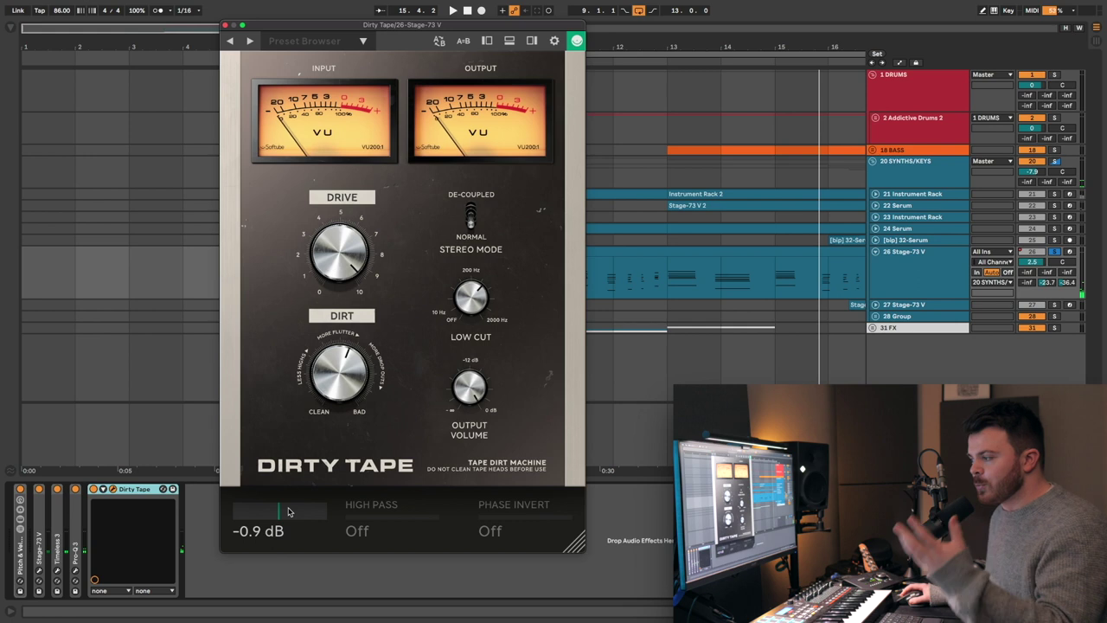
{"action": "left_click_drag", "start_coordinate": [287, 514], "coordinate": [289, 515]}
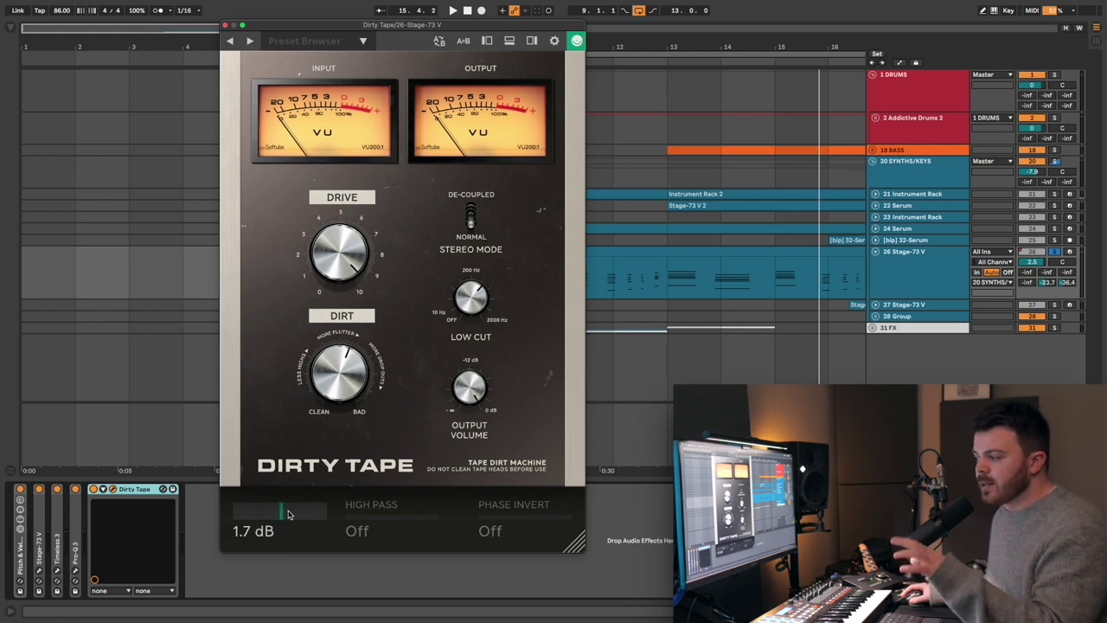
{"action": "double_click", "coordinate": [286, 515]}
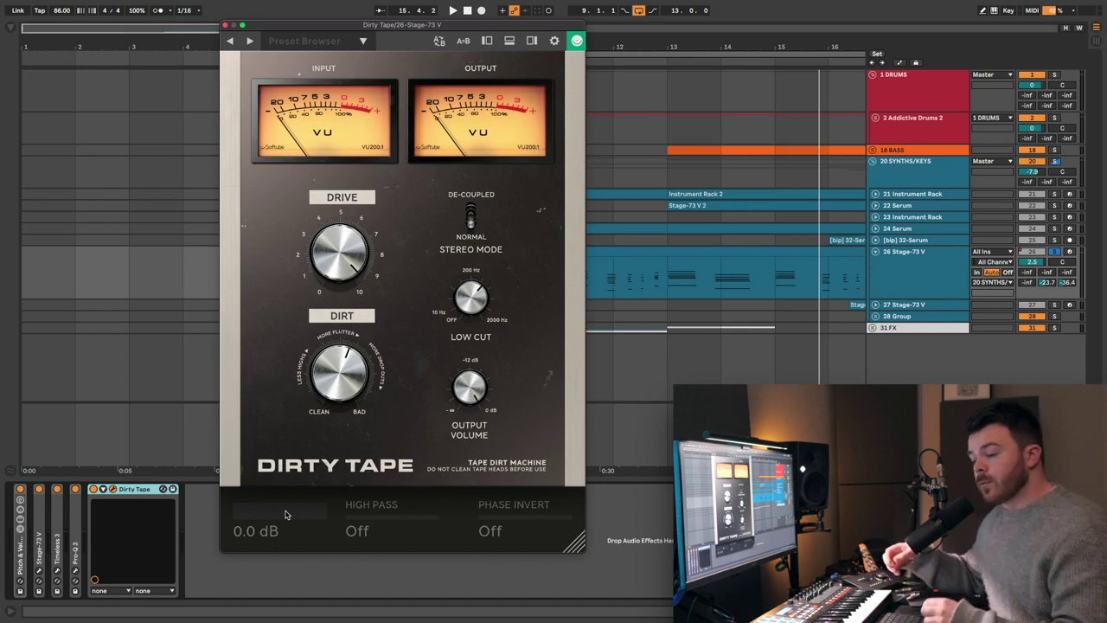
{"action": "left_click_drag", "start_coordinate": [285, 514], "coordinate": [303, 512]}
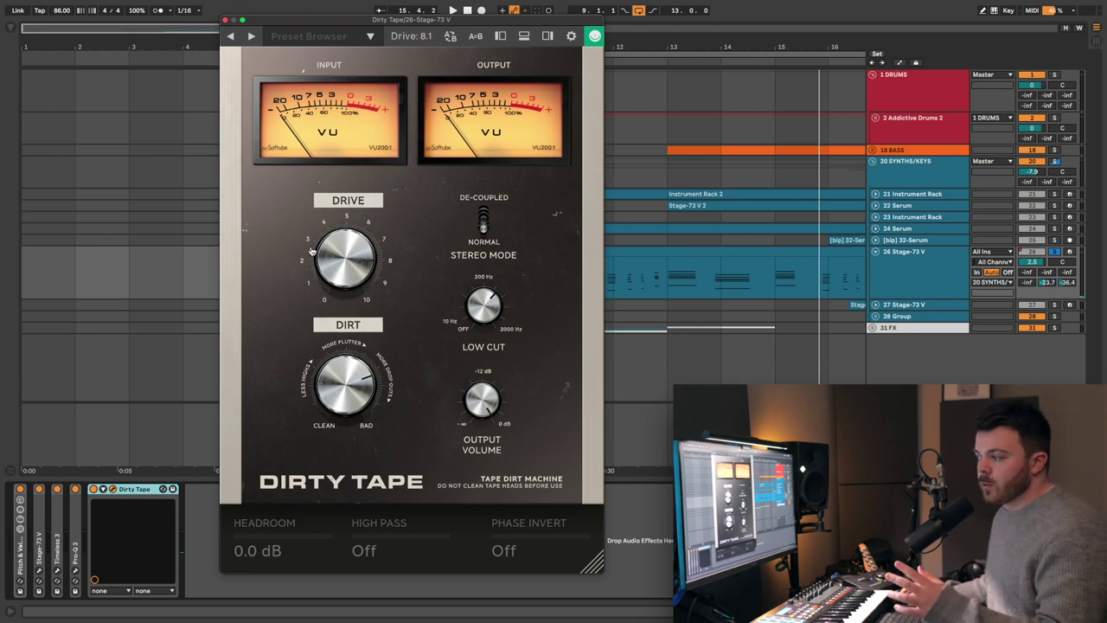
{"action": "mouse_move", "coordinate": [327, 379]}
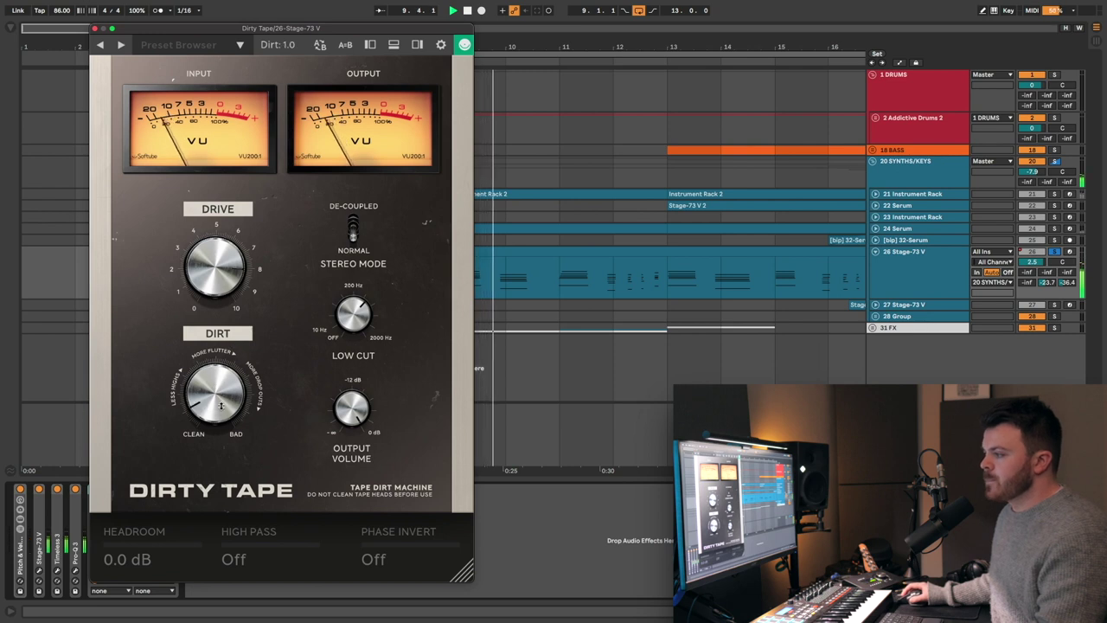
{"action": "left_click_drag", "start_coordinate": [221, 405], "coordinate": [235, 274]}
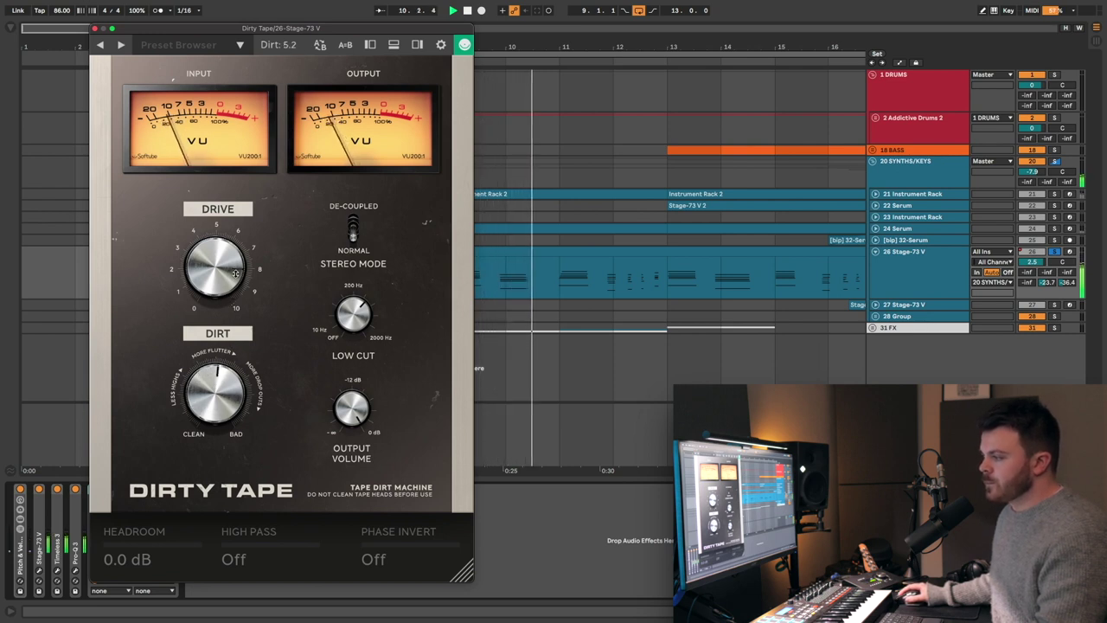
{"action": "left_click_drag", "start_coordinate": [223, 405], "coordinate": [240, 279]}
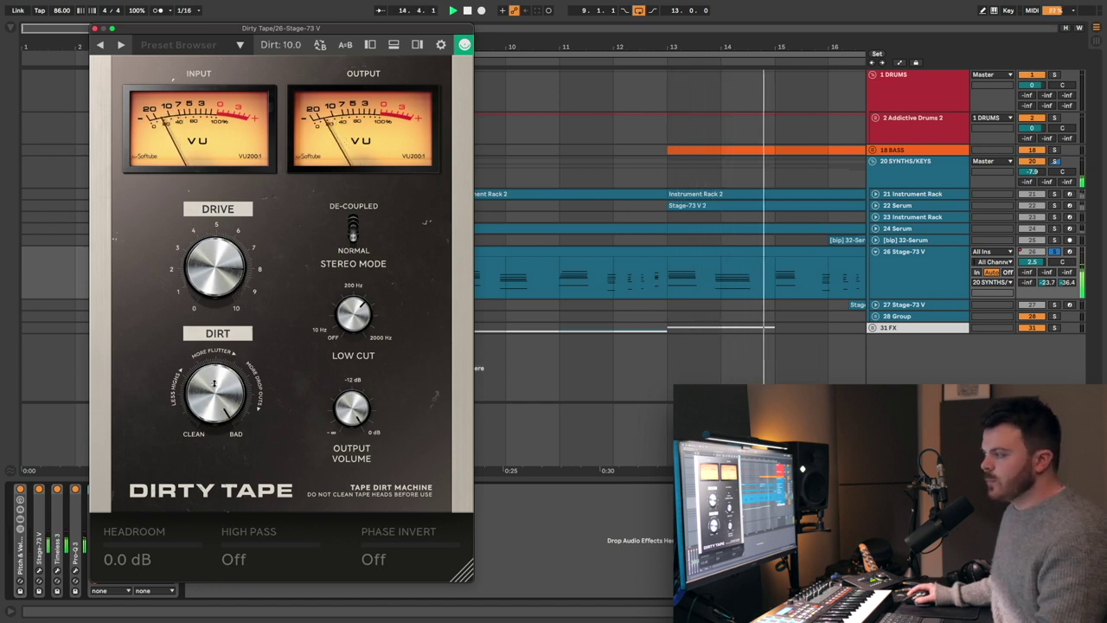
{"action": "left_click_drag", "start_coordinate": [213, 383], "coordinate": [214, 420]}
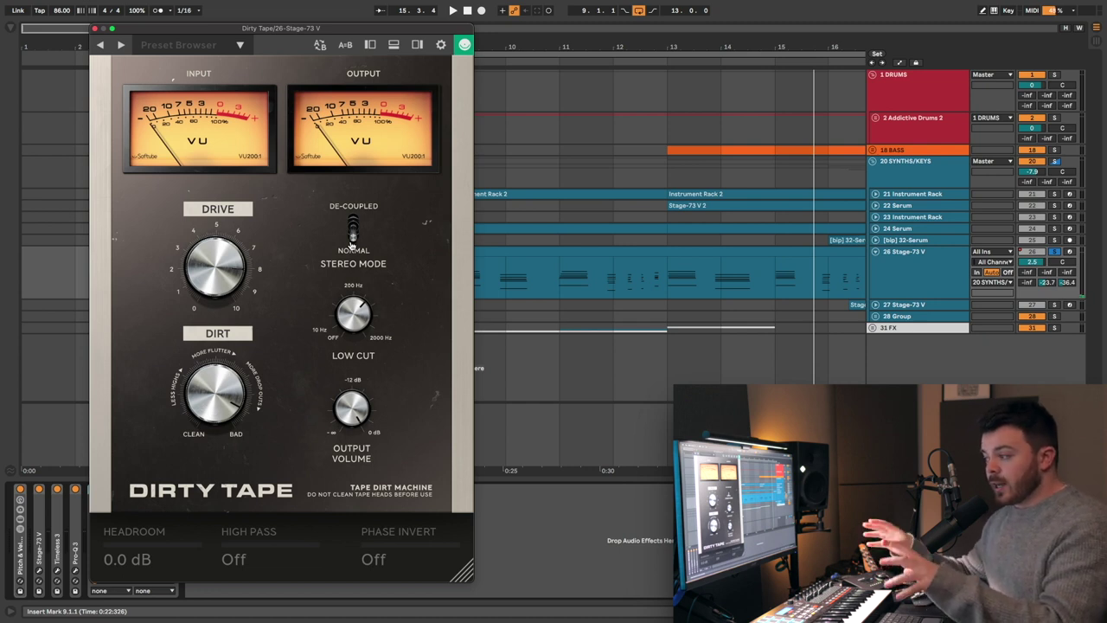
Turn the piano's Dirt amount up to about 9 and play the part back
{"action": "left_click_drag", "start_coordinate": [227, 403], "coordinate": [230, 392]}
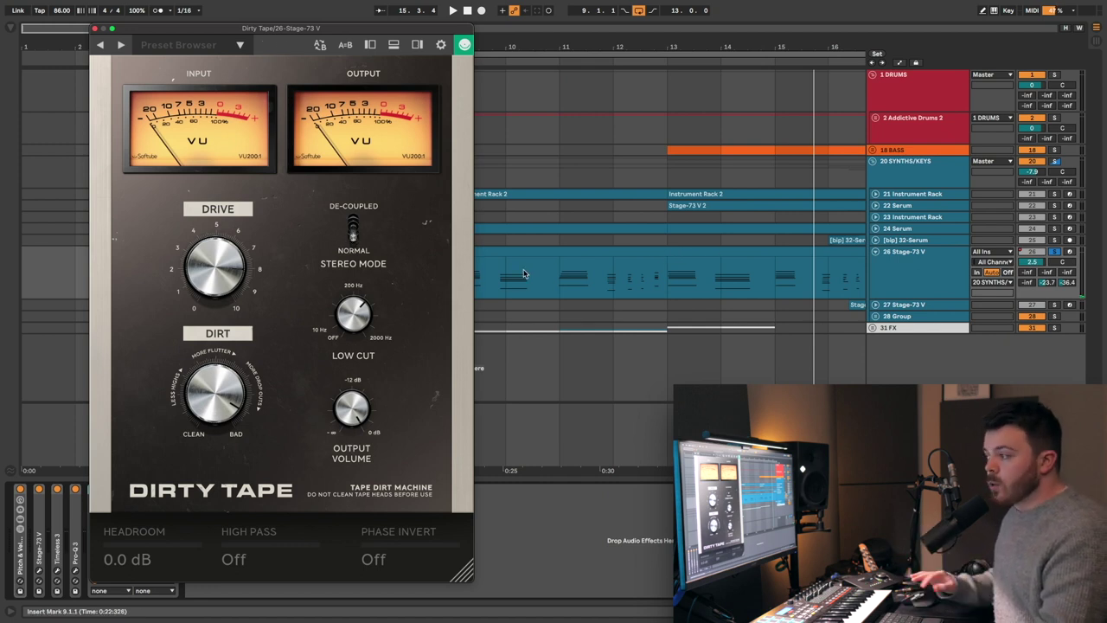
{"action": "key", "text": "space"}
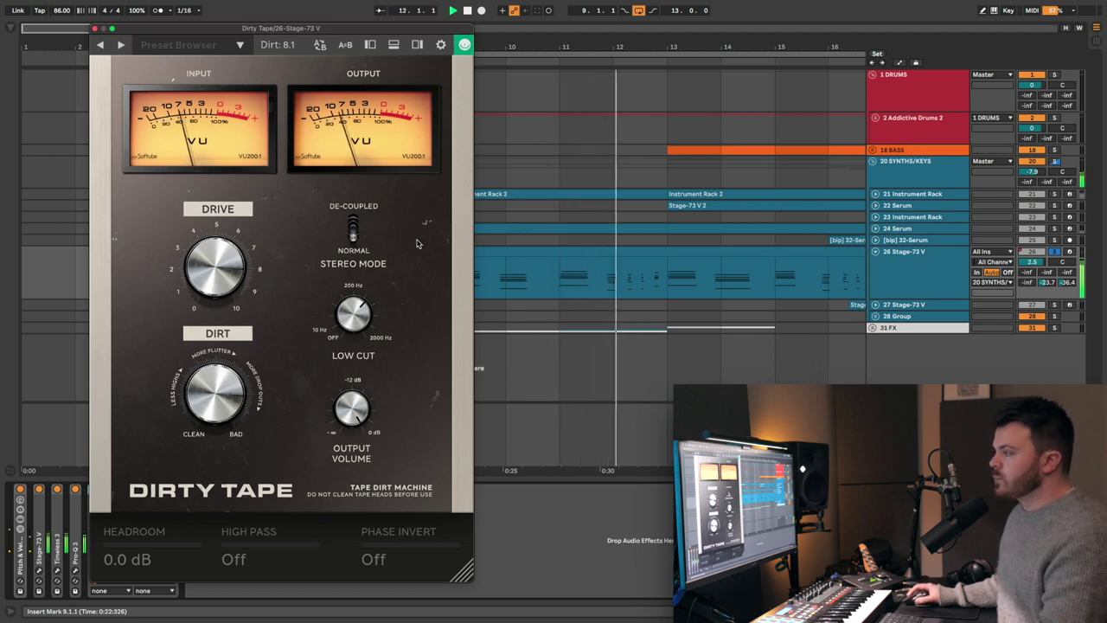
{"action": "left_click_drag", "start_coordinate": [501, 52], "coordinate": [504, 59]}
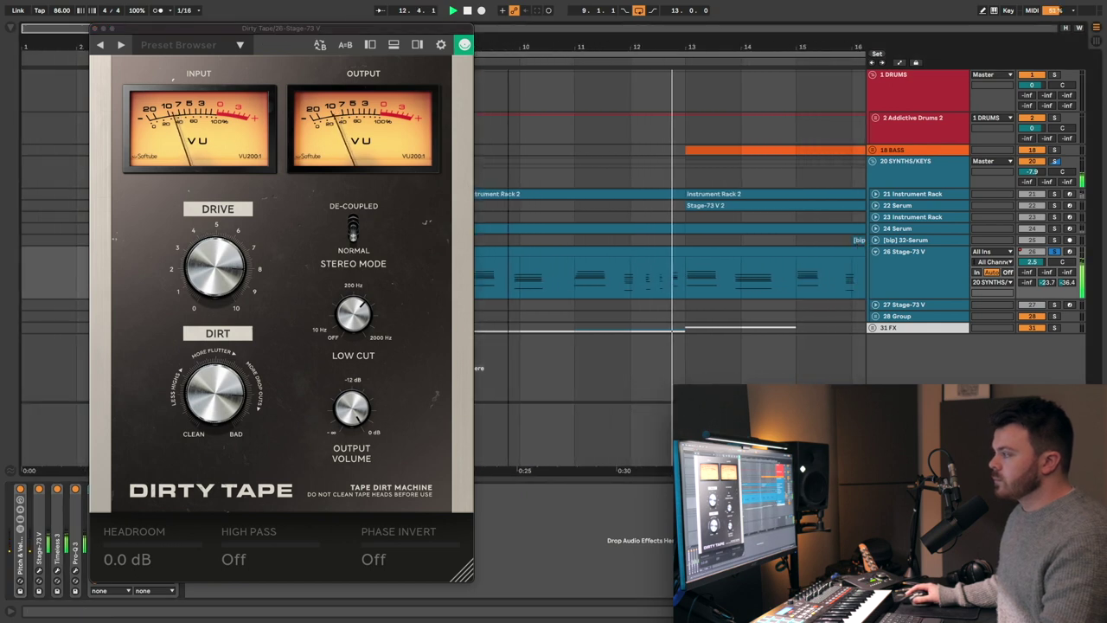
Switch the stereo mode to De-coupled and audition it, with Dirt nudged to 8.3
{"action": "left_click", "coordinate": [354, 235]}
{"action": "key", "text": "space"}
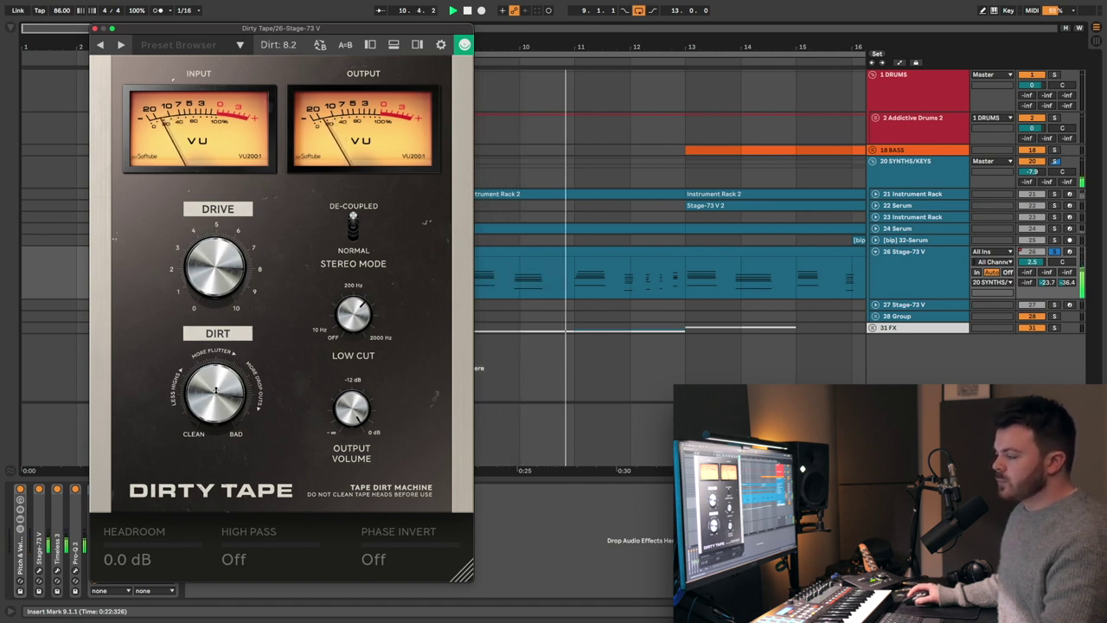
{"action": "mouse_move", "coordinate": [216, 390]}
{"action": "scroll", "coordinate": [215, 390], "scroll_direction": "up", "scroll_amount": 1}
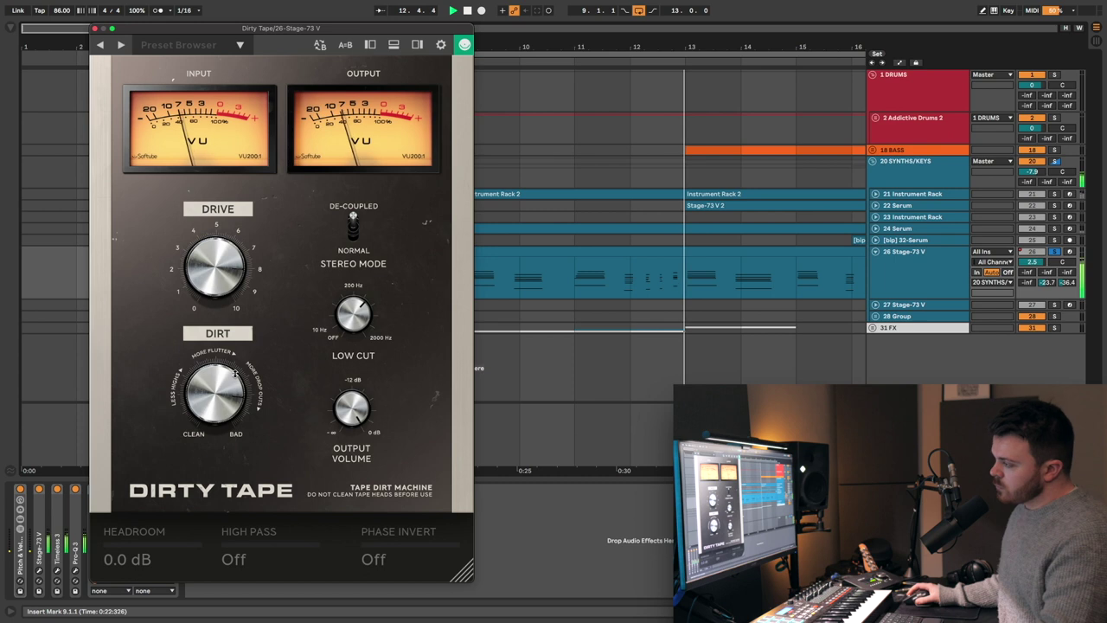
{"action": "key", "text": "space"}
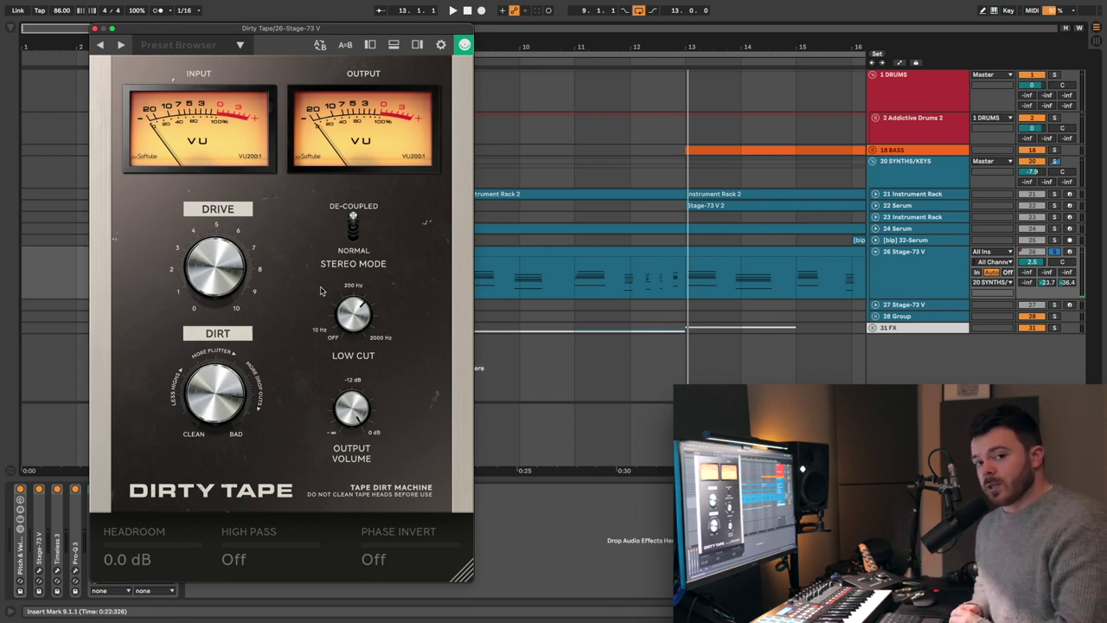
During playback, turn the Low Cut off and lower Dirt to 6.0
{"action": "left_click_drag", "start_coordinate": [352, 320], "coordinate": [353, 324]}
{"action": "key", "text": "space"}
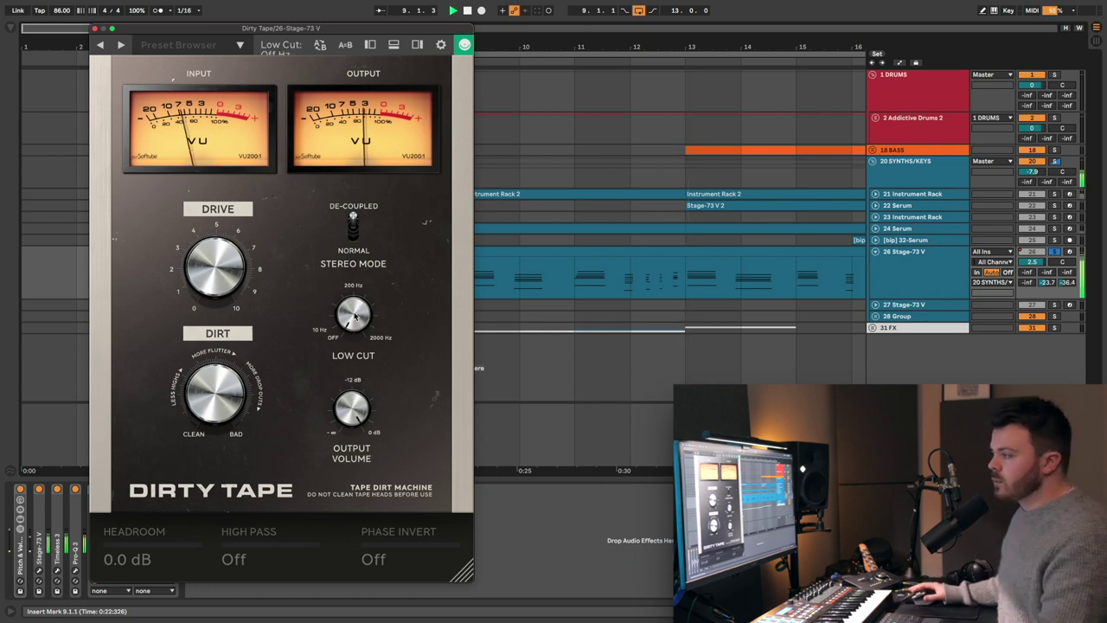
{"action": "left_click_drag", "start_coordinate": [346, 327], "coordinate": [346, 346]}
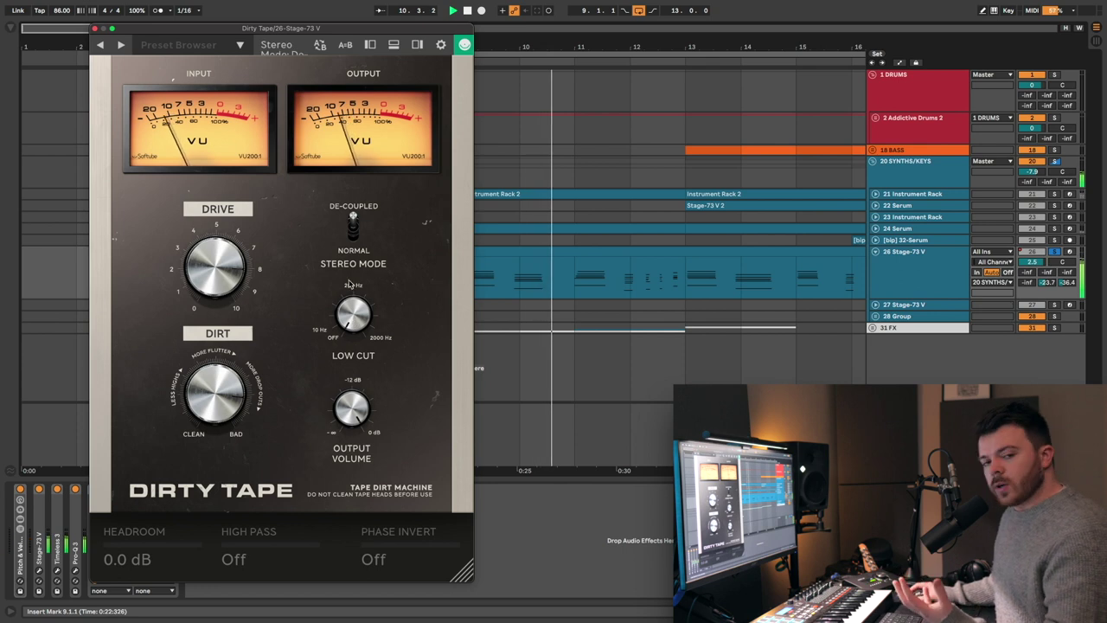
{"action": "left_click", "coordinate": [210, 409]}
{"action": "left_click_drag", "start_coordinate": [209, 408], "coordinate": [209, 432]}
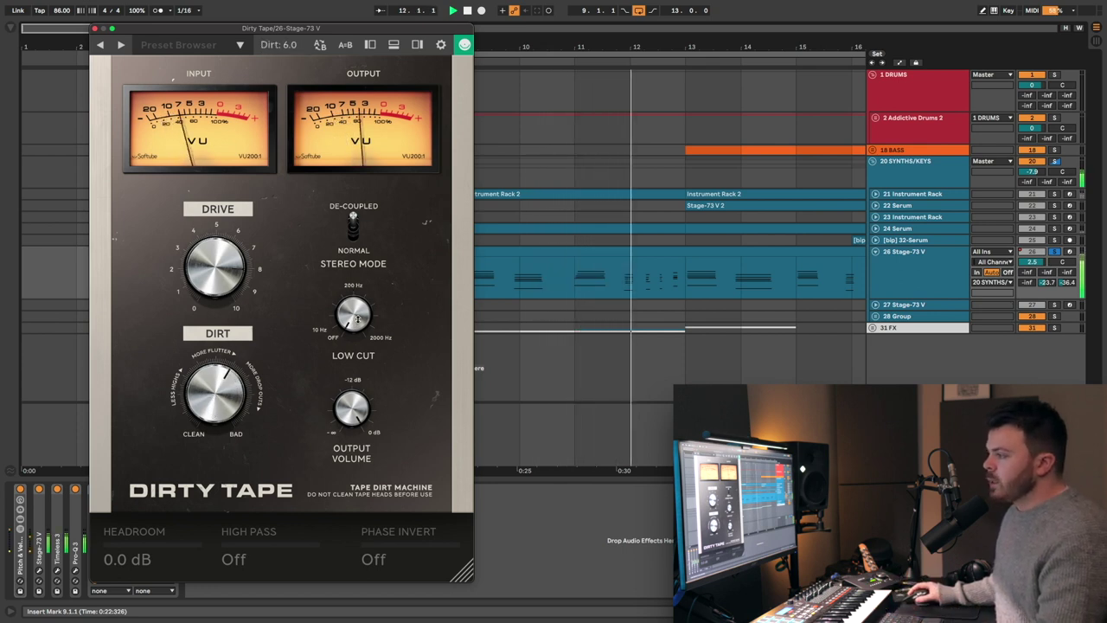
Raise the Low Cut to about 477.5 Hz and replay the piano to audition it
{"action": "left_click_drag", "start_coordinate": [356, 299], "coordinate": [369, 499]}
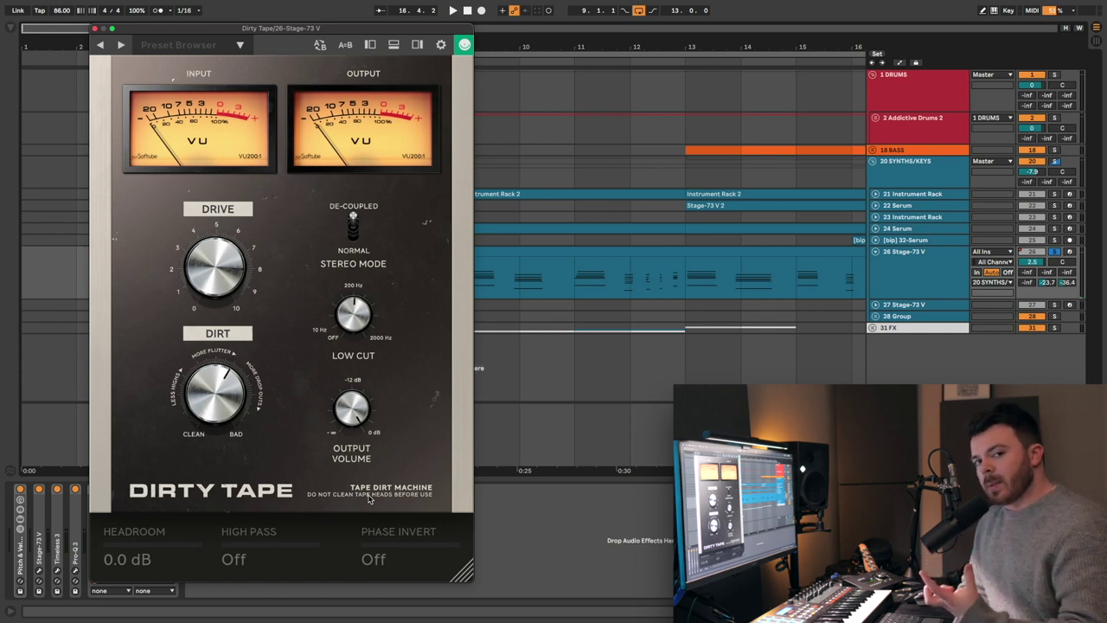
{"action": "left_click", "coordinate": [353, 329]}
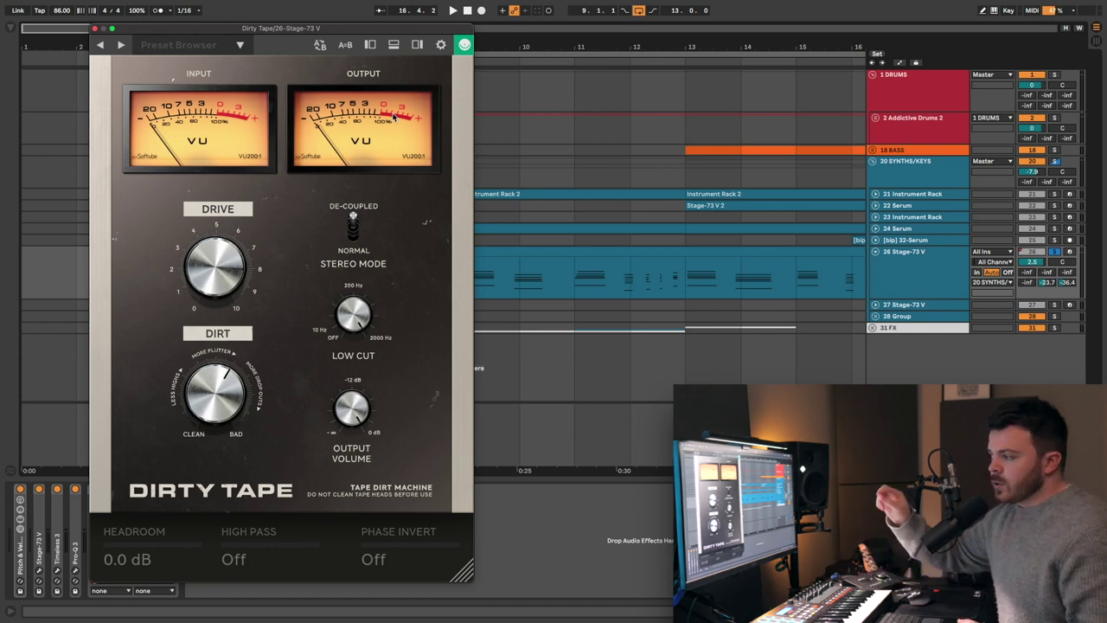
{"action": "left_click_drag", "start_coordinate": [353, 315], "coordinate": [353, 439]}
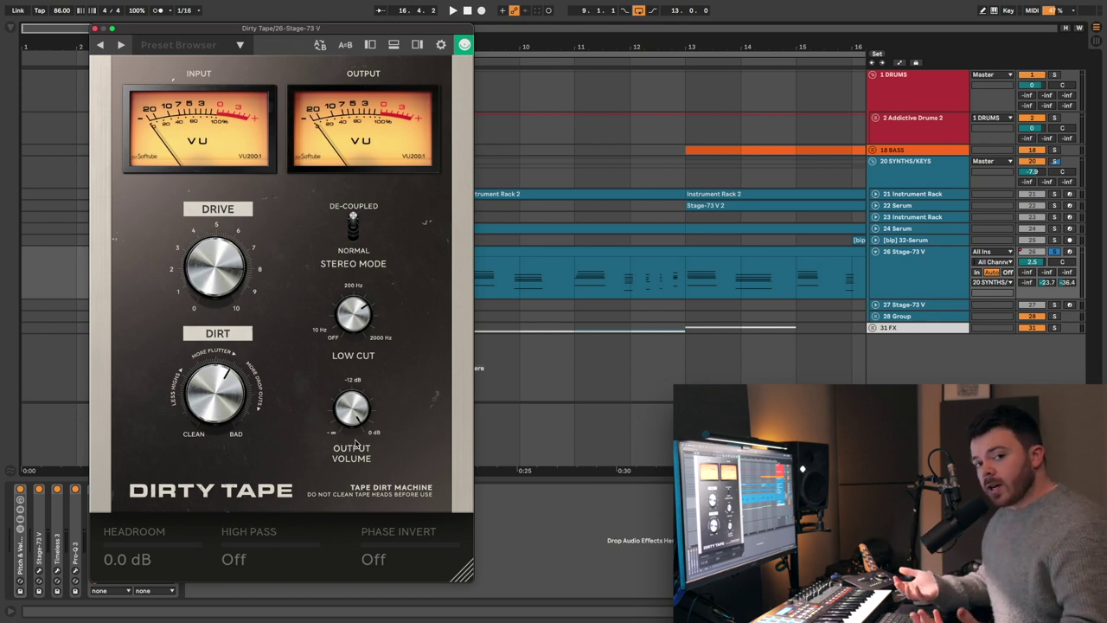
{"action": "key", "text": "space"}
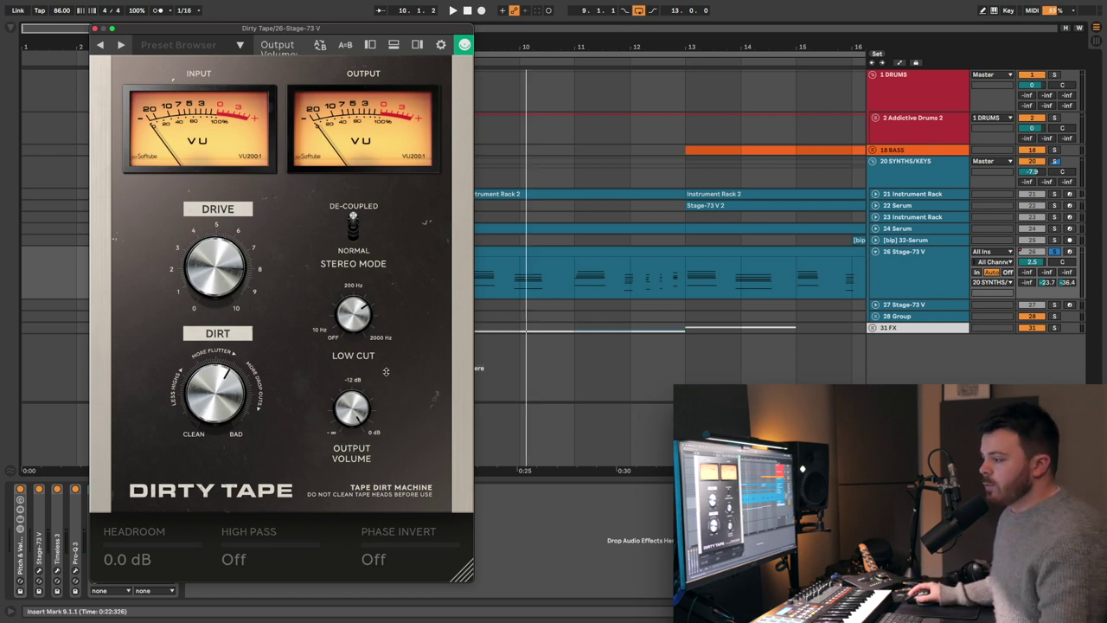
Show Dirty Tape's input and output gain meter panels and reposition the window
{"action": "left_click", "coordinate": [370, 44]}
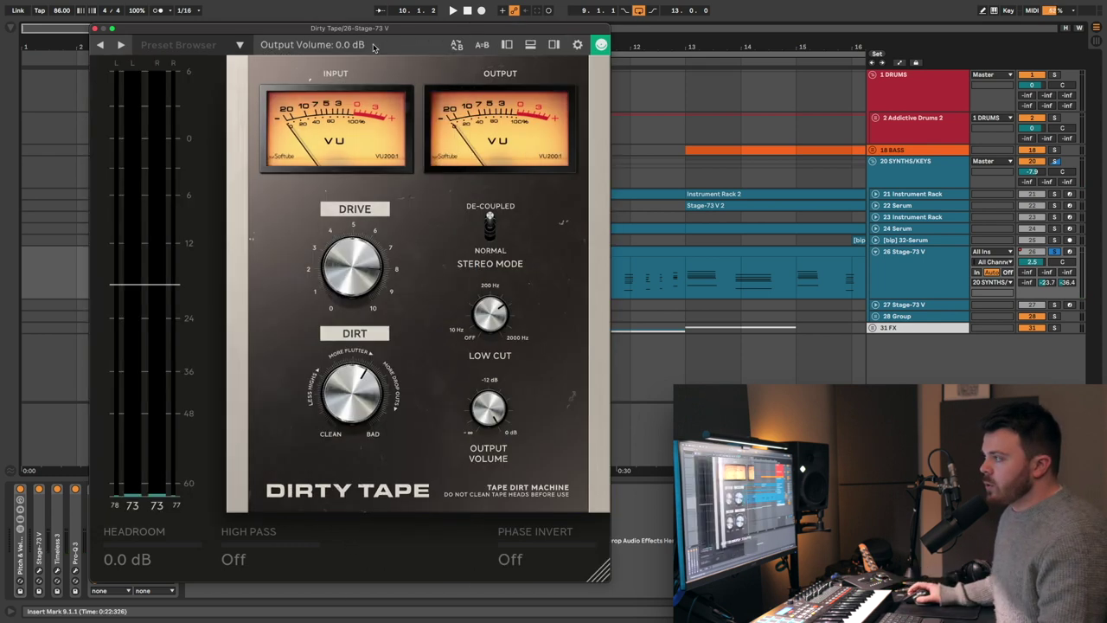
{"action": "left_click", "coordinate": [552, 44]}
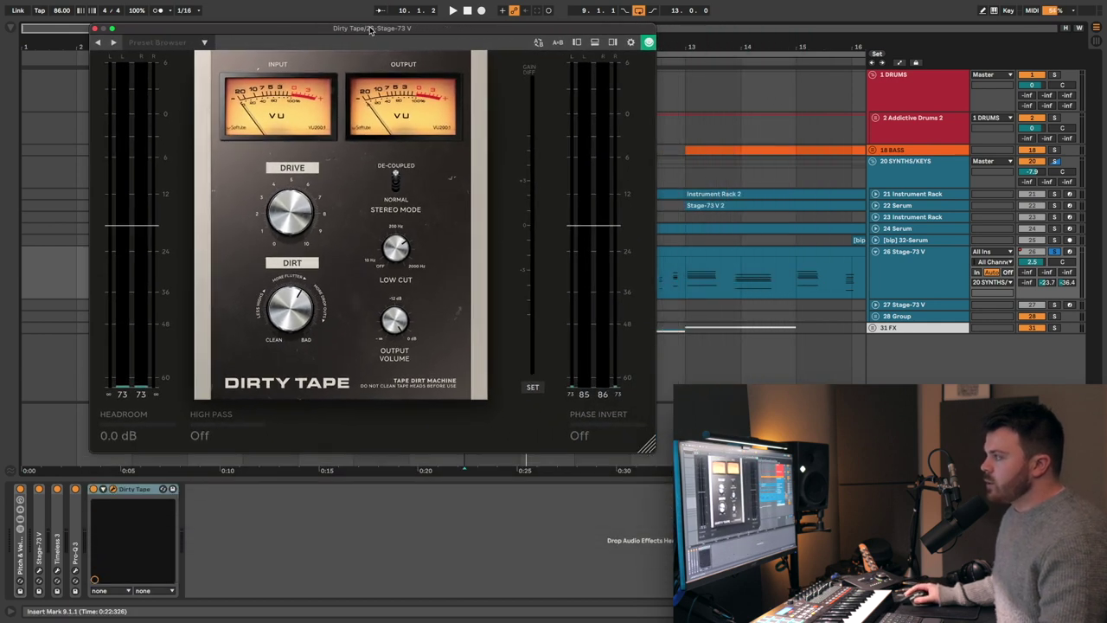
{"action": "left_click_drag", "start_coordinate": [369, 28], "coordinate": [508, 68]}
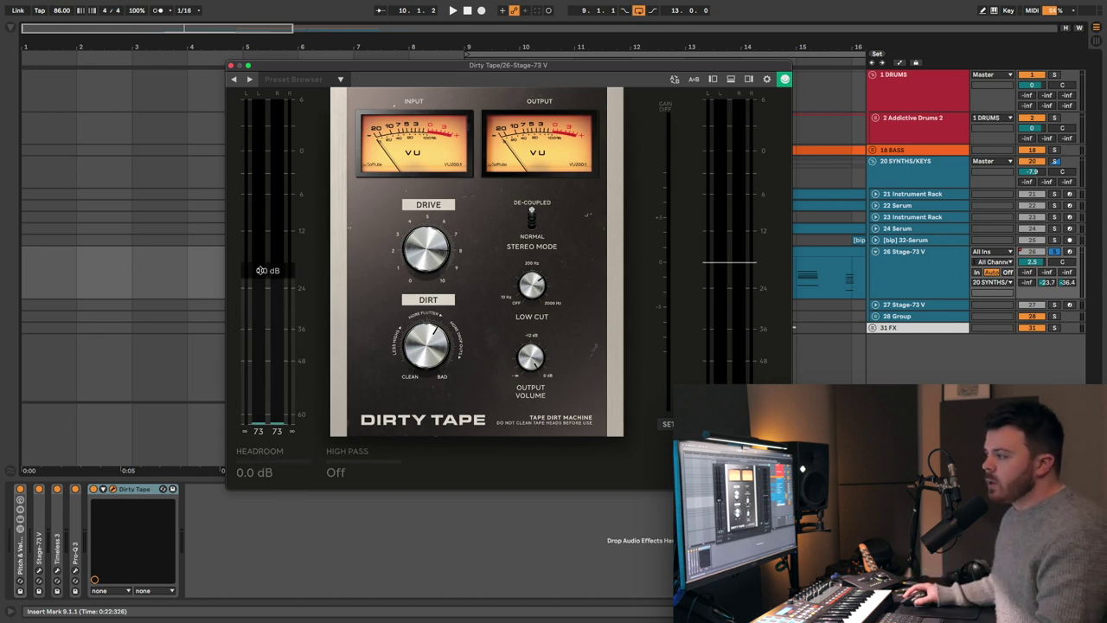
Set output gain to -4.2 dB and input gain to about -4 dB
{"action": "left_click_drag", "start_coordinate": [260, 269], "coordinate": [260, 249]}
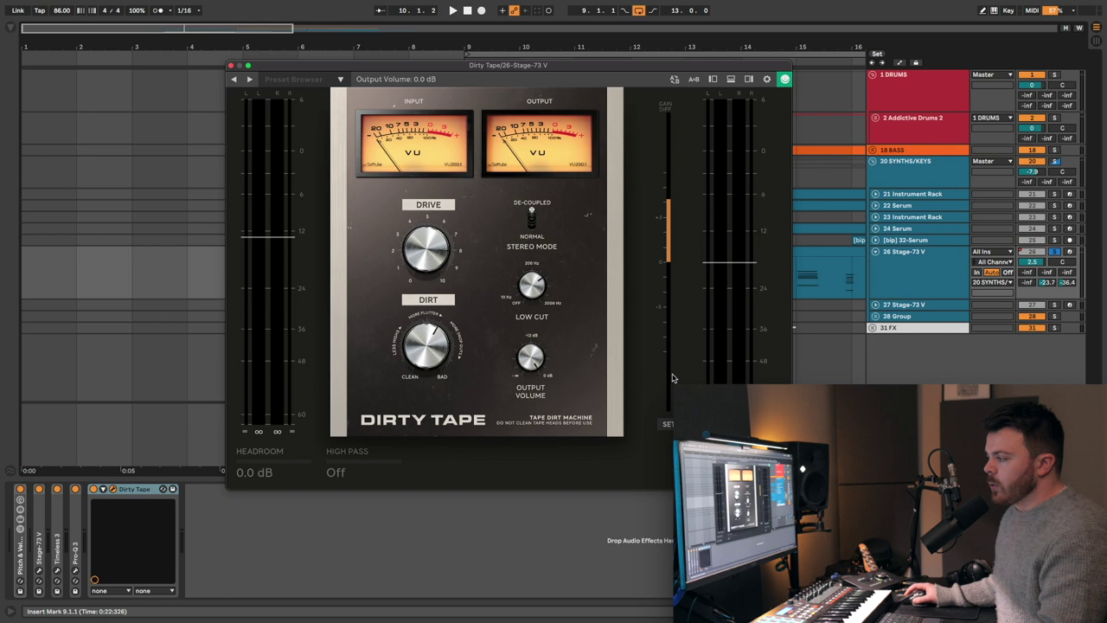
{"action": "left_click_drag", "start_coordinate": [729, 262], "coordinate": [731, 296]}
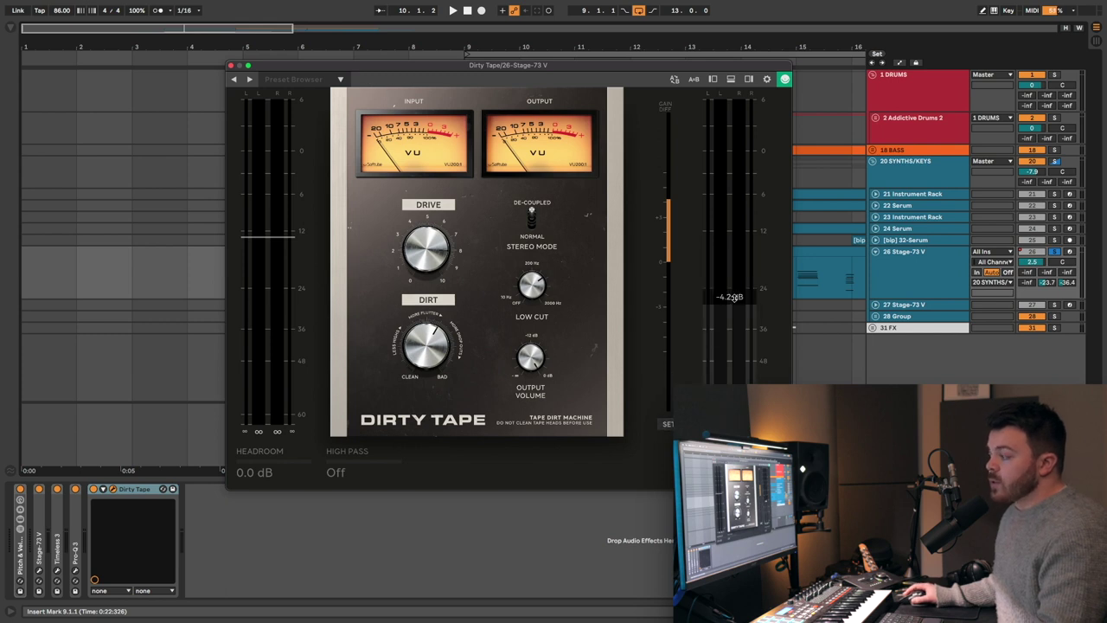
{"action": "left_click_drag", "start_coordinate": [262, 231], "coordinate": [262, 246]}
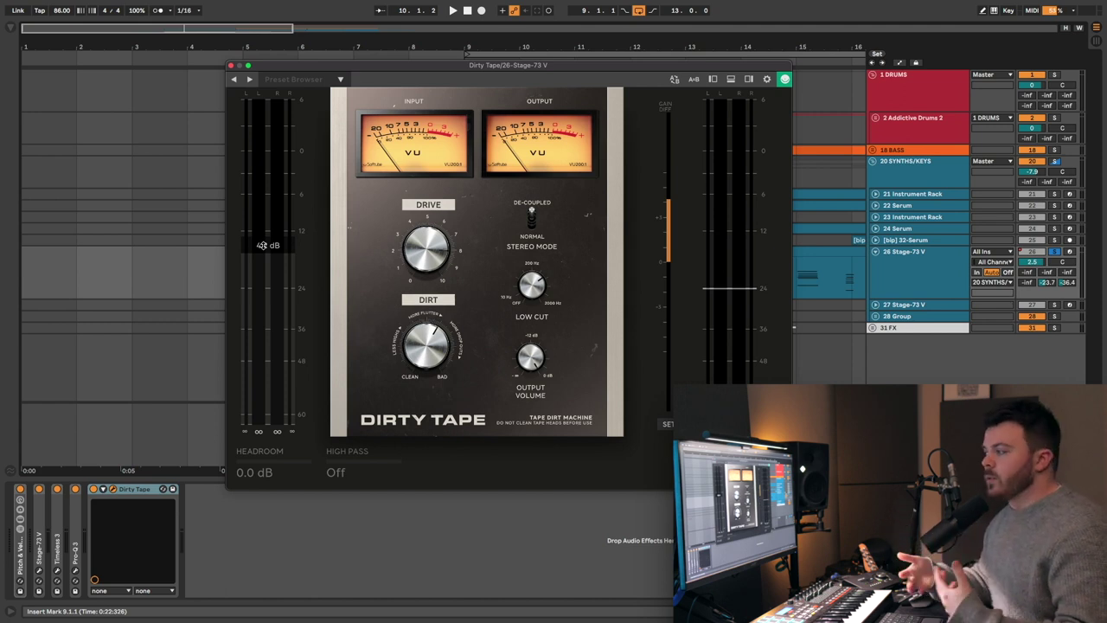
{"action": "left_click", "coordinate": [548, 136]}
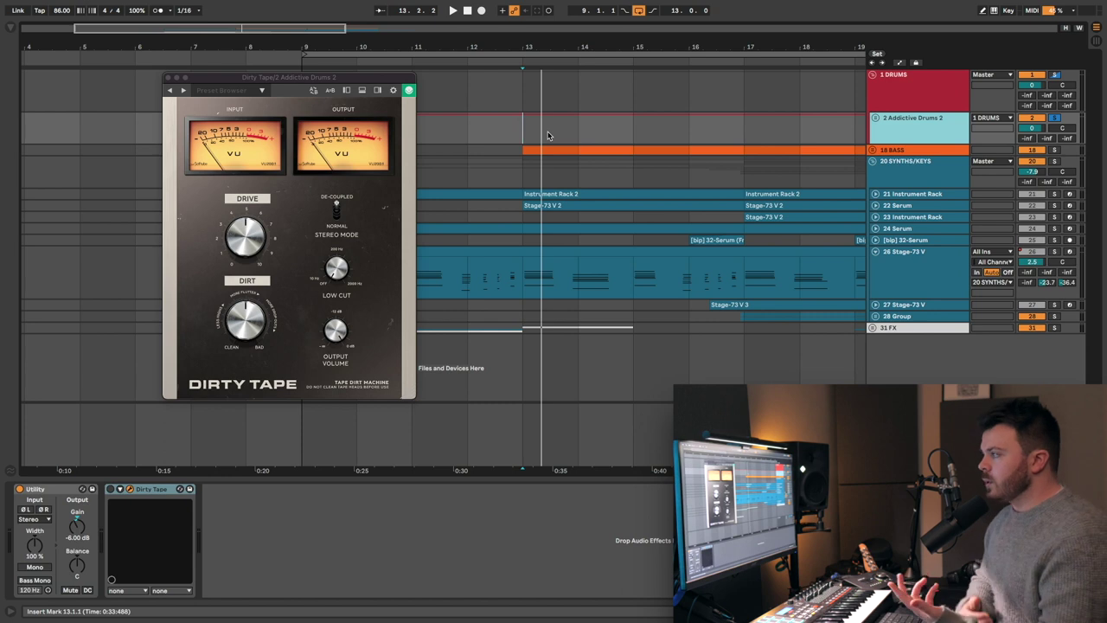
Re-enable the drums' Dirty Tape, play from bar 13, and enlarge its plugin window
{"action": "key", "text": "space"}
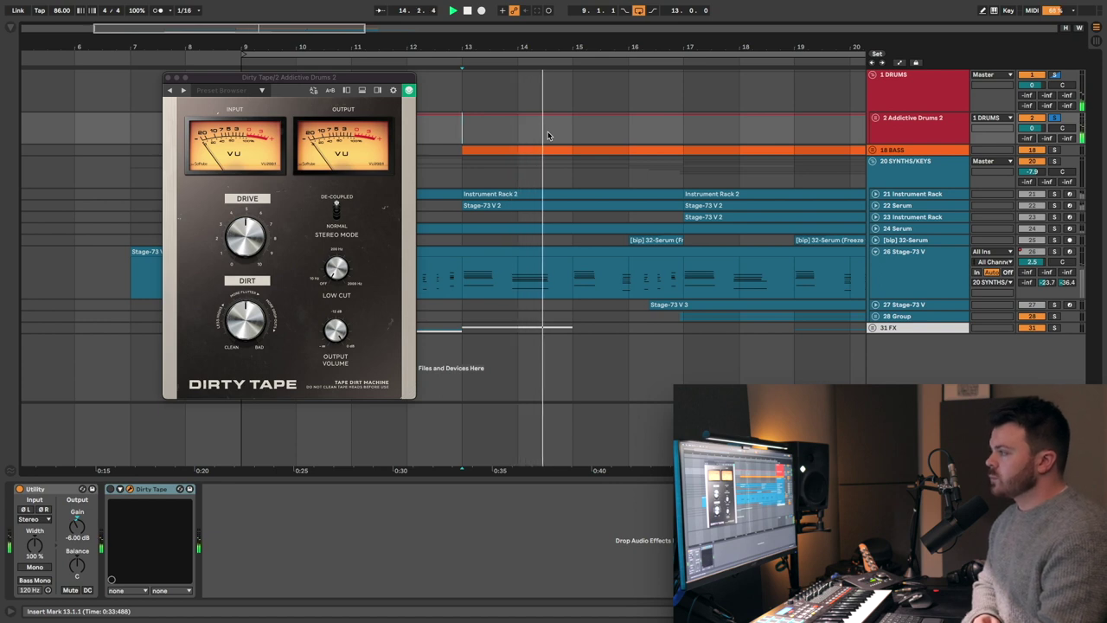
{"action": "key", "text": "space"}
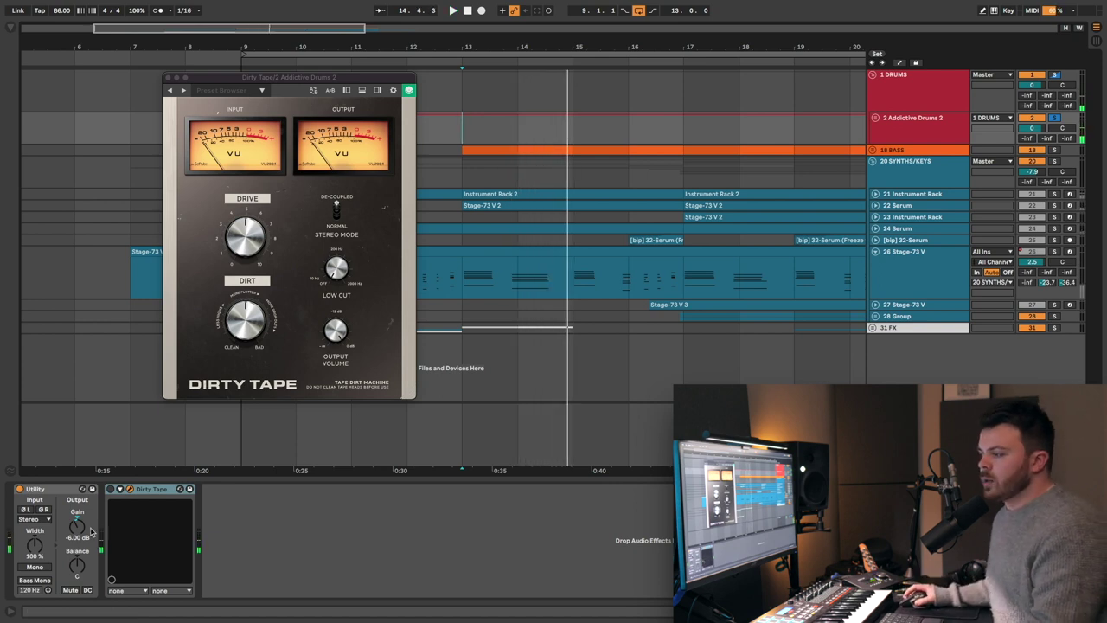
{"action": "left_click", "coordinate": [110, 489]}
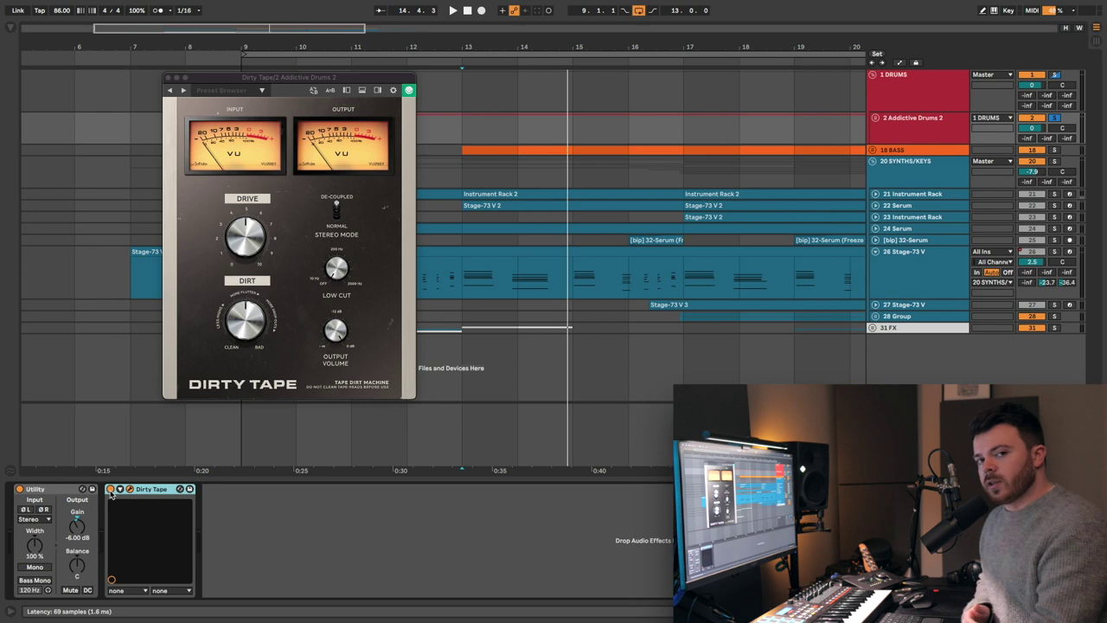
{"action": "key", "text": "space"}
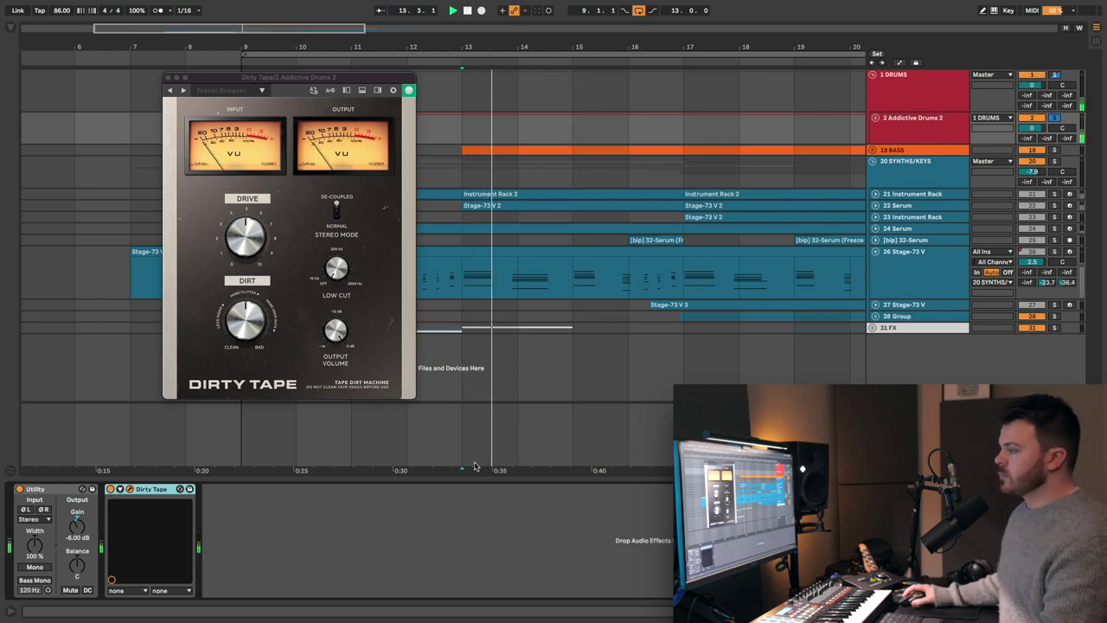
{"action": "left_click_drag", "start_coordinate": [412, 394], "coordinate": [489, 489]}
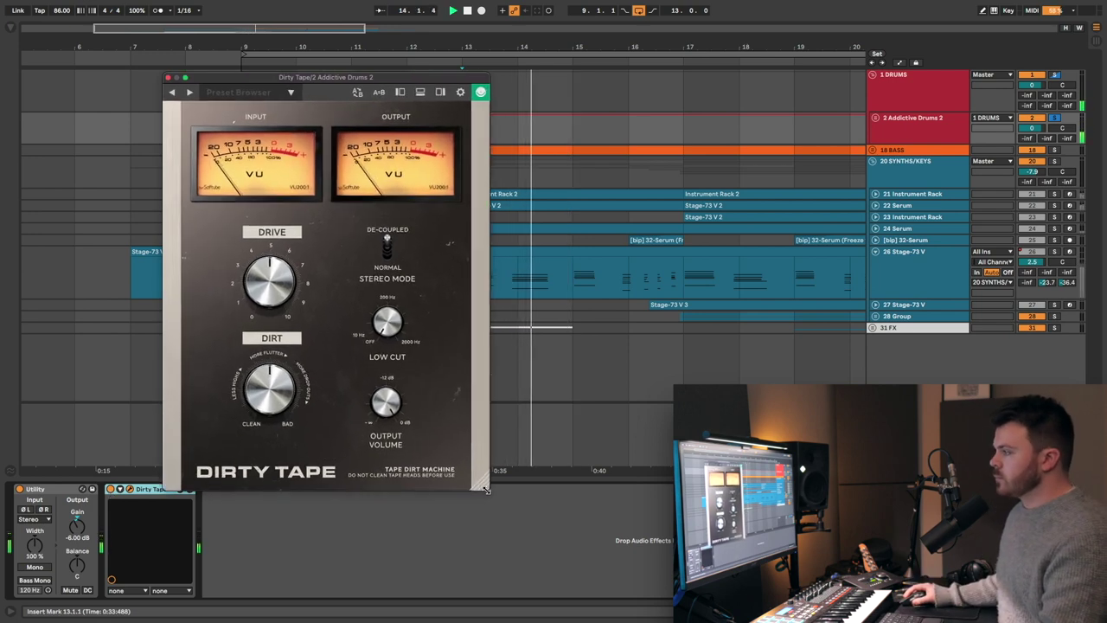
Push the drums' Dirt near maximum, then reveal extra settings and drop Headroom to -14.3 dB
{"action": "left_click_drag", "start_coordinate": [329, 82], "coordinate": [258, 89]}
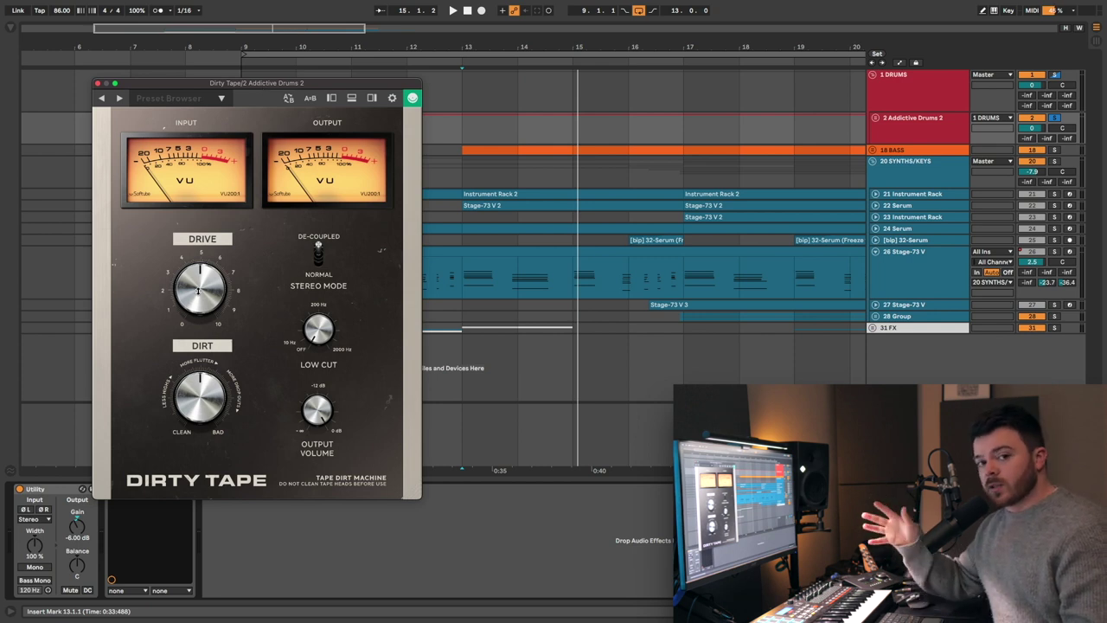
{"action": "key", "text": "space"}
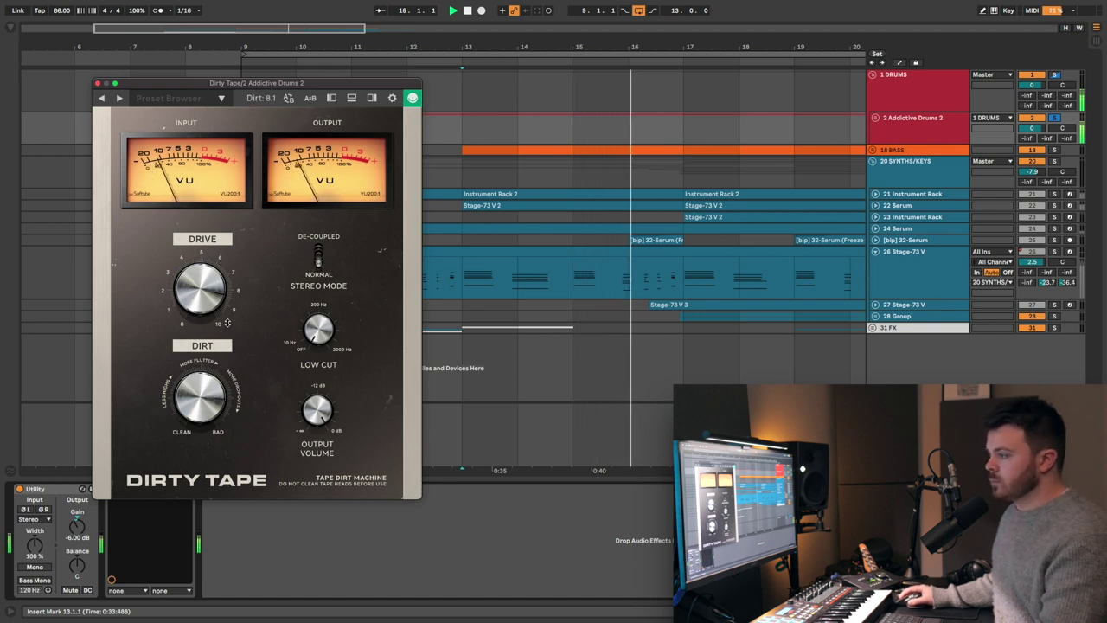
{"action": "left_click_drag", "start_coordinate": [226, 329], "coordinate": [236, 275]}
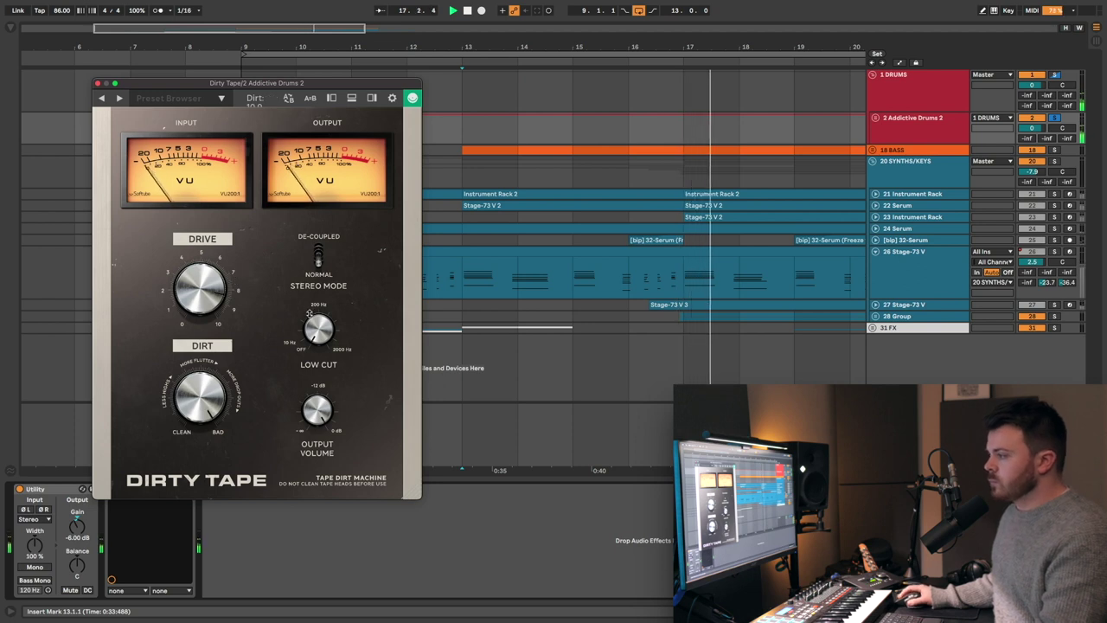
{"action": "left_click_drag", "start_coordinate": [216, 391], "coordinate": [215, 404]}
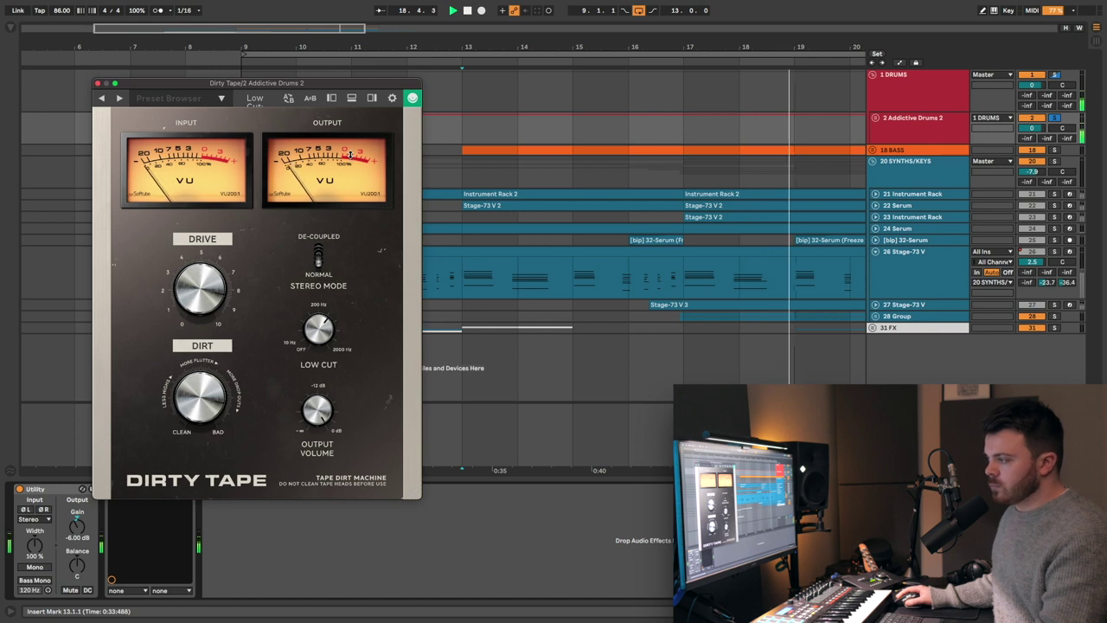
{"action": "left_click", "coordinate": [352, 99]}
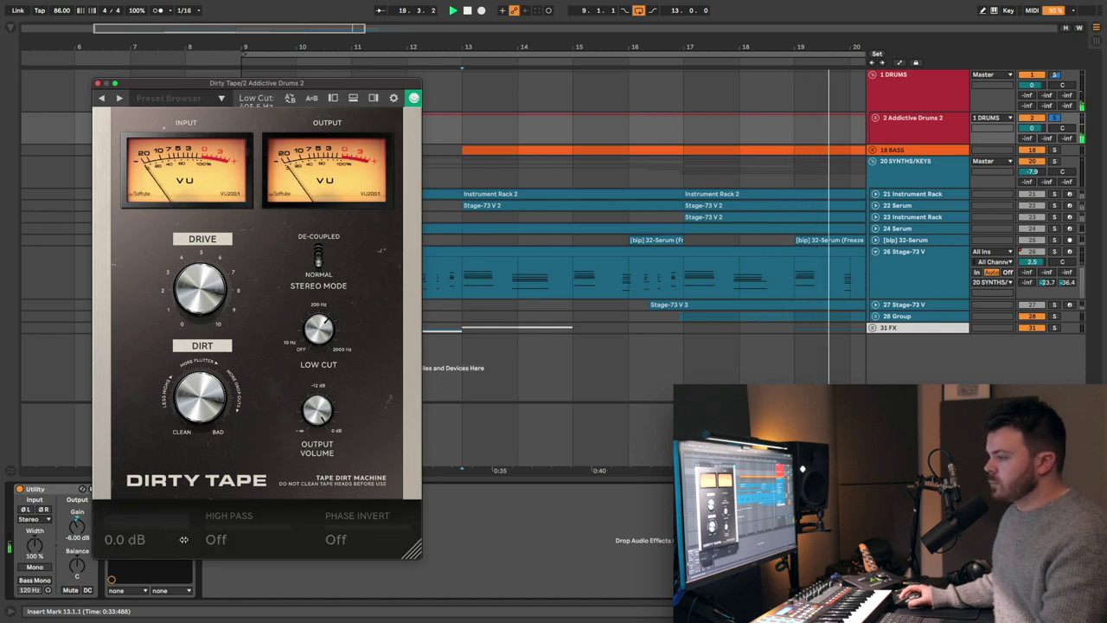
{"action": "mouse_move", "coordinate": [147, 524]}
{"action": "left_mouse_down"}
{"action": "mouse_move", "coordinate": [169, 524]}
{"action": "mouse_move", "coordinate": [127, 528]}
{"action": "mouse_move", "coordinate": [139, 527]}
{"action": "left_mouse_up"}
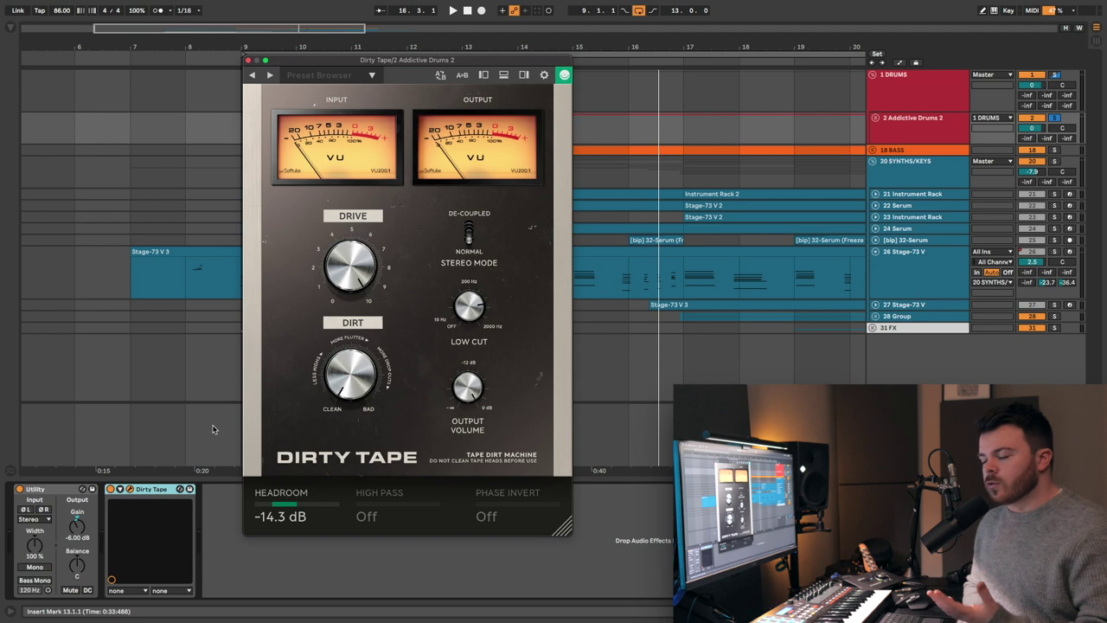
Put Dirty Tape in a rack alongside a DRY chain and solo the Dirty Tape chain
{"action": "left_click", "coordinate": [157, 490]}
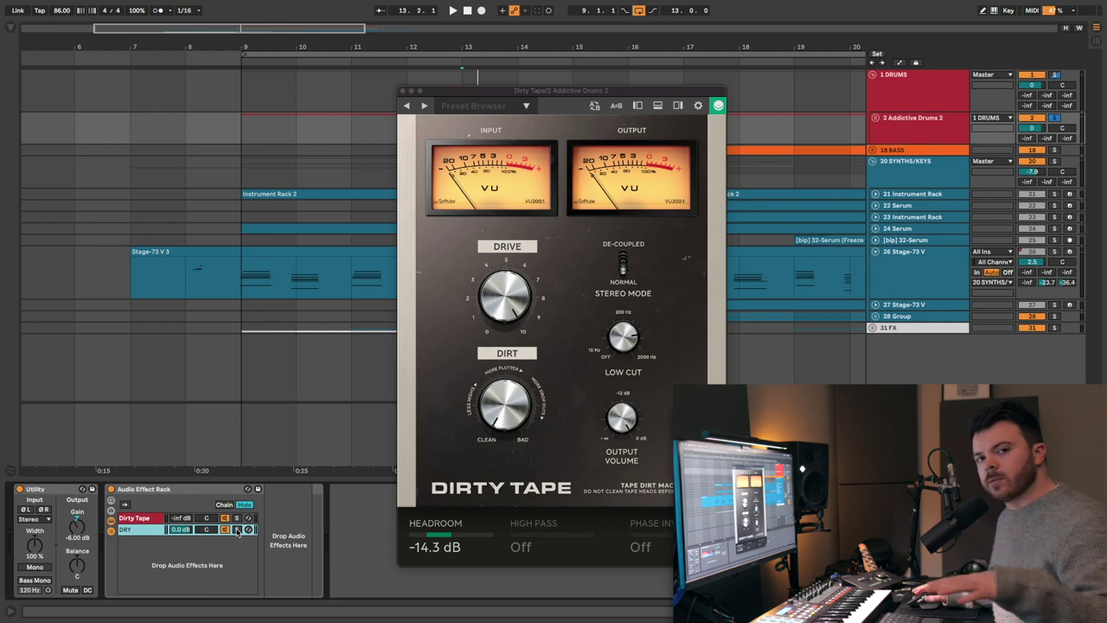
{"action": "key", "text": "space"}
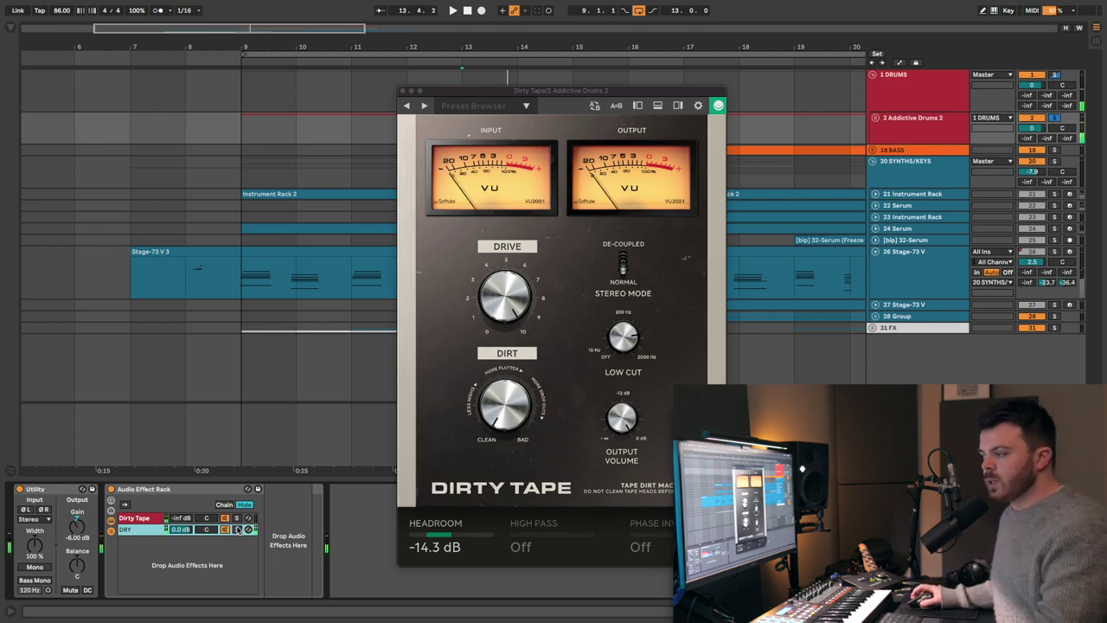
{"action": "left_click", "coordinate": [236, 517]}
{"action": "key", "text": "space"}
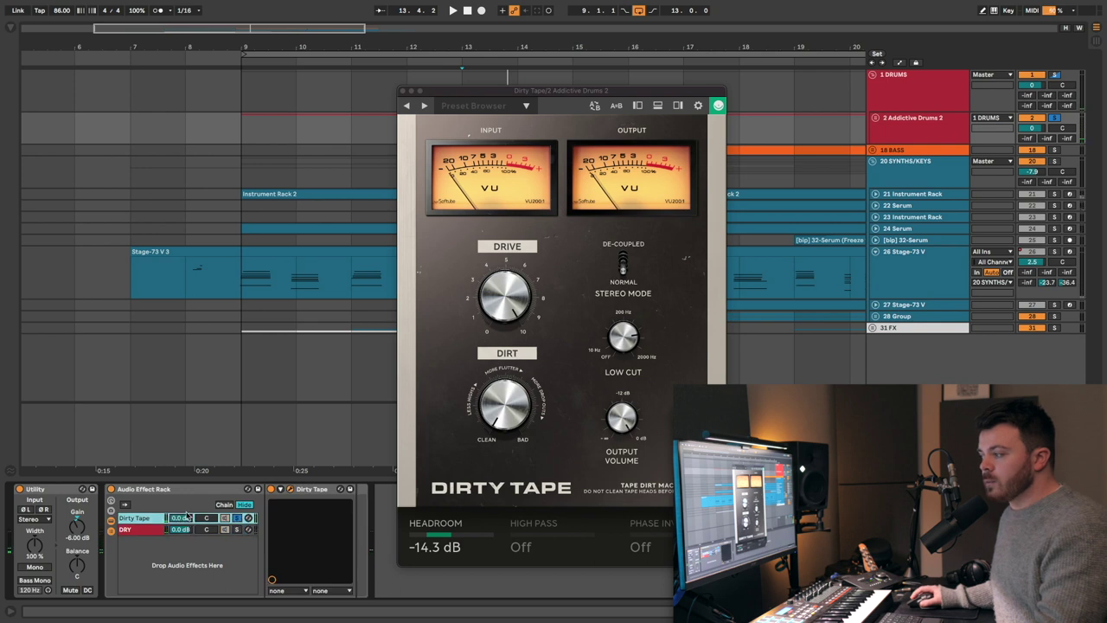
{"action": "left_click", "coordinate": [289, 491]}
{"action": "left_click", "coordinate": [289, 491]}
{"action": "key", "text": "space"}
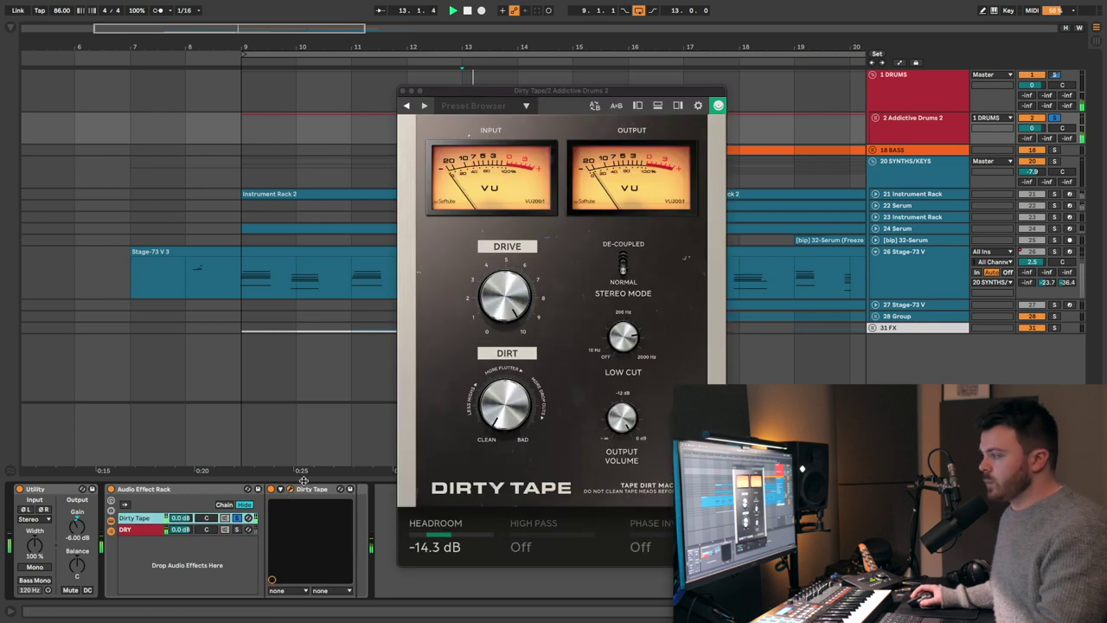
Turn Drive to 10, unsolo the chain, and raise the Dirty Tape chain's blend level
{"action": "left_click", "coordinate": [525, 313]}
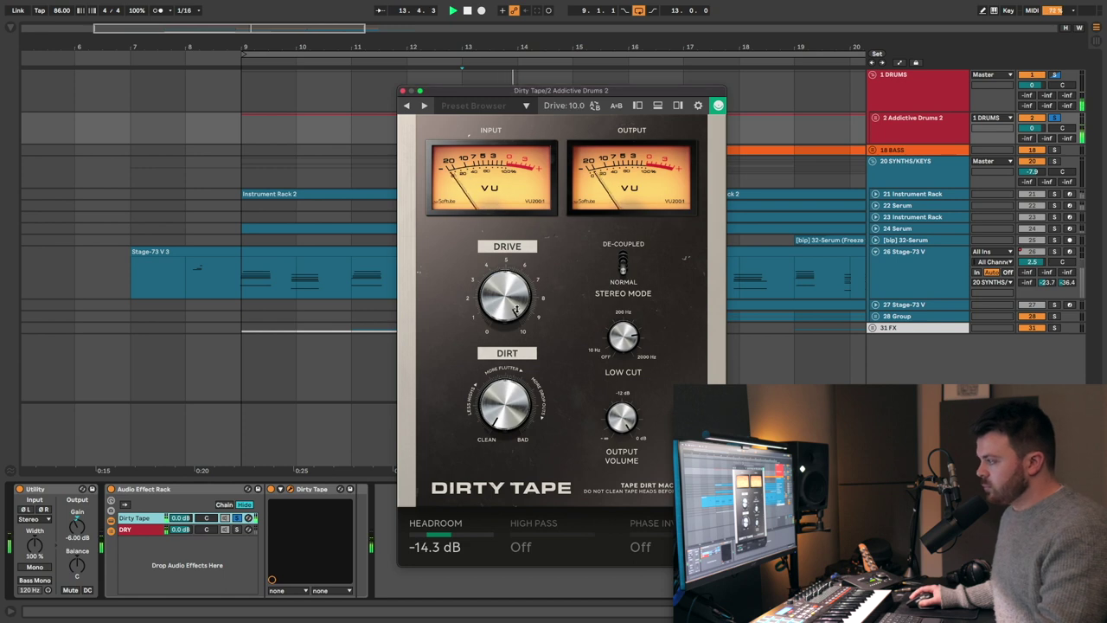
{"action": "left_click_drag", "start_coordinate": [570, 93], "coordinate": [564, 69]}
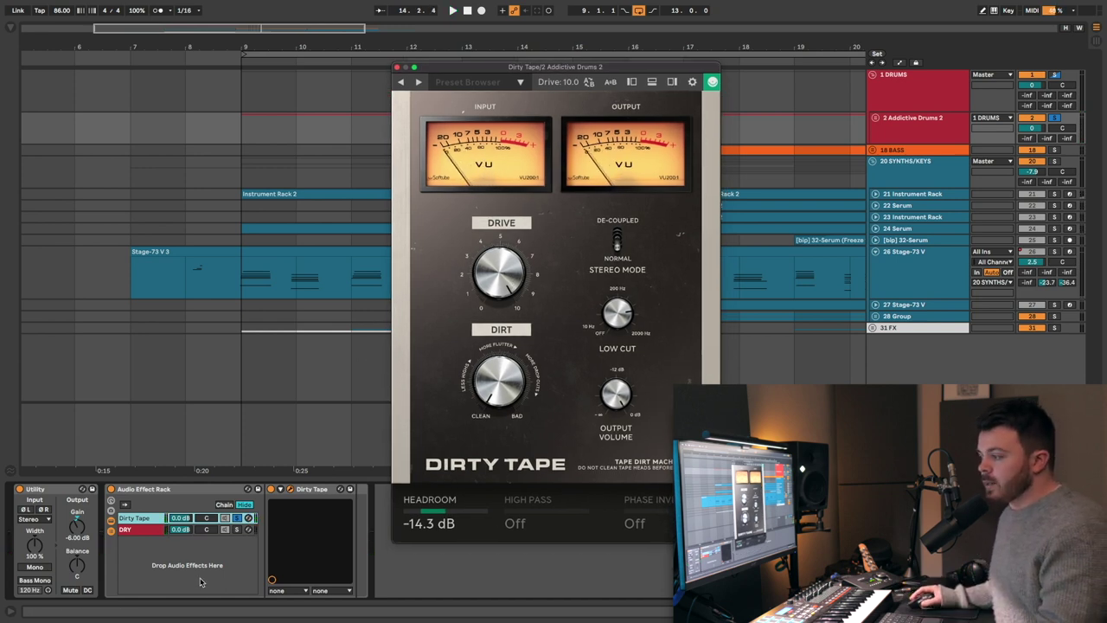
{"action": "left_click", "coordinate": [236, 518]}
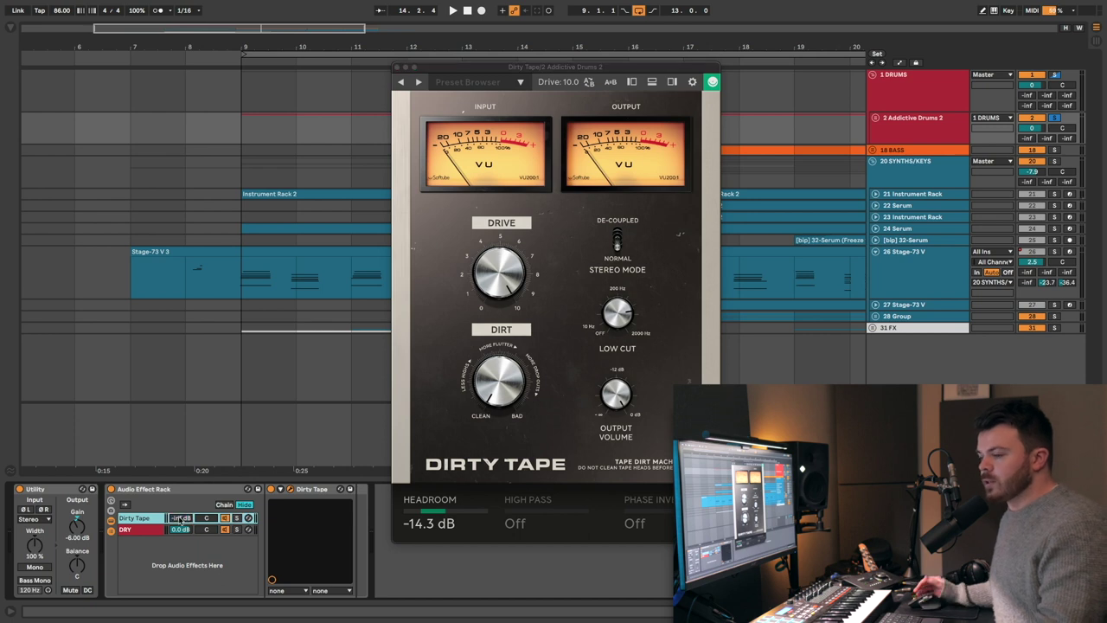
{"action": "key", "text": "space"}
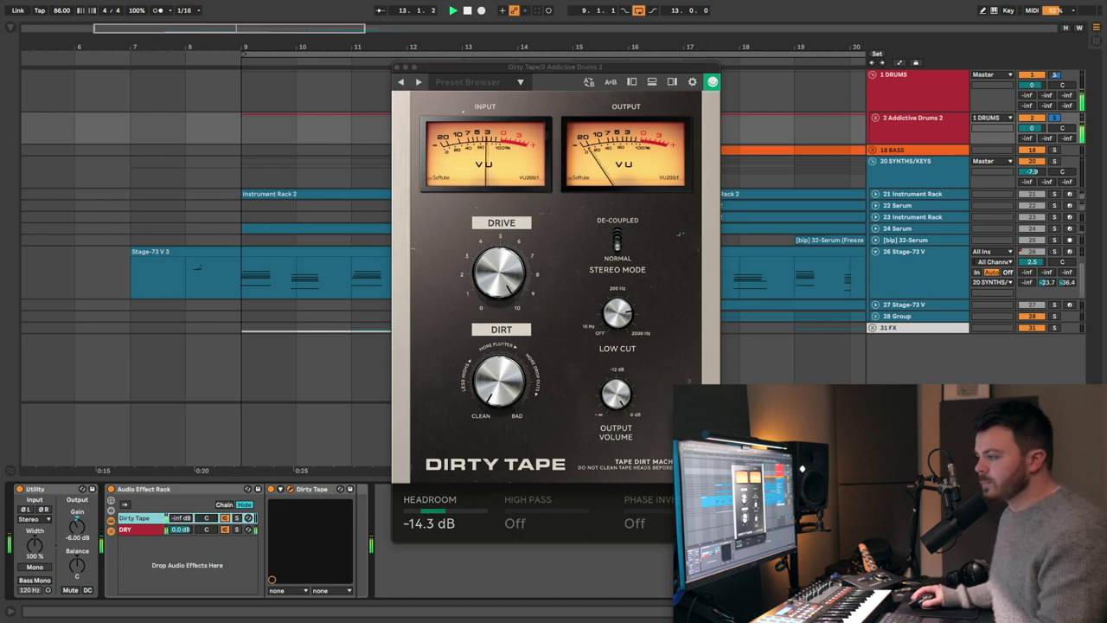
{"action": "mouse_move", "coordinate": [179, 517]}
{"action": "left_mouse_down"}
{"action": "mouse_move", "coordinate": [180, 493]}
{"action": "mouse_move", "coordinate": [180, 527]}
{"action": "left_mouse_up"}
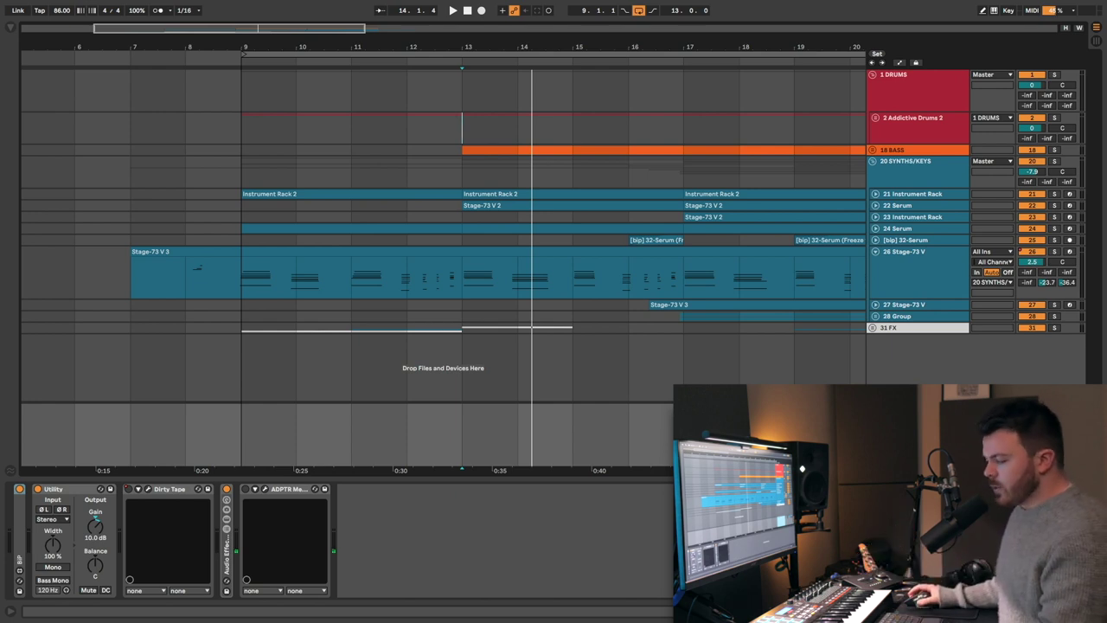
Show automation envelopes, play from bar 9, and move and enlarge the master Dirty Tape window
{"action": "key", "text": "a"}
{"action": "left_click", "coordinate": [129, 492]}
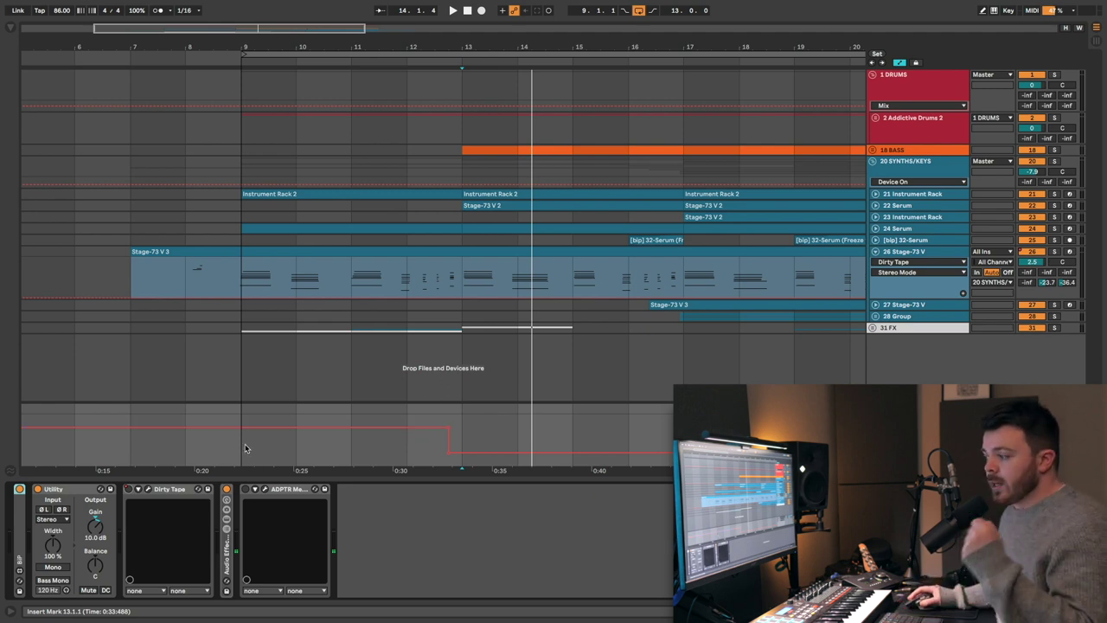
{"action": "left_click", "coordinate": [245, 448]}
{"action": "key", "text": "space"}
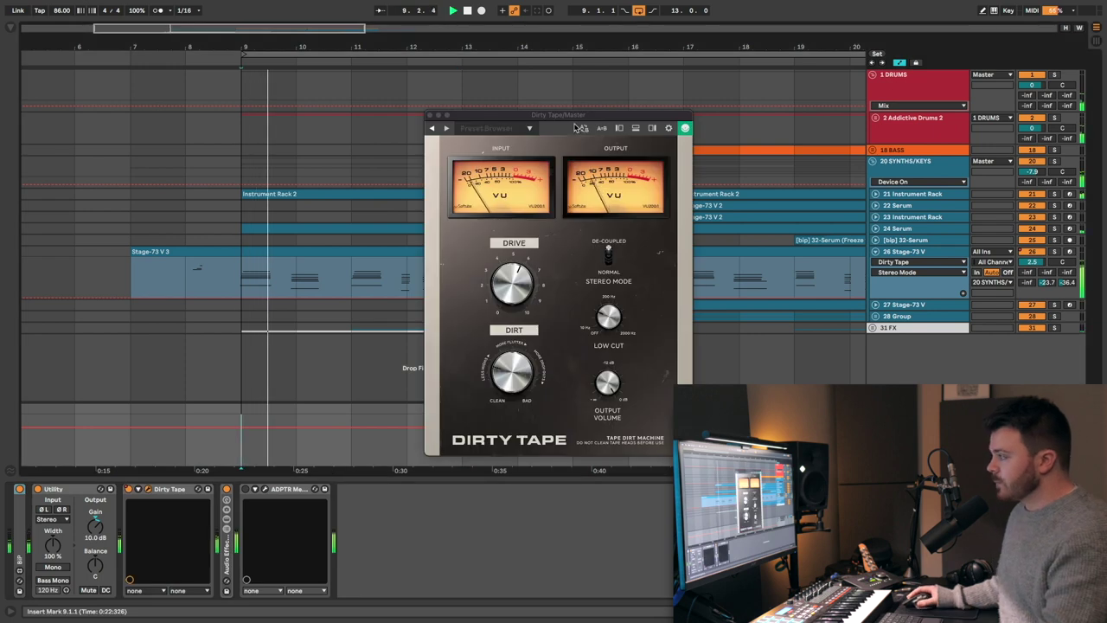
{"action": "left_click_drag", "start_coordinate": [576, 121], "coordinate": [230, 55]}
{"action": "left_click_drag", "start_coordinate": [344, 386], "coordinate": [348, 391]}
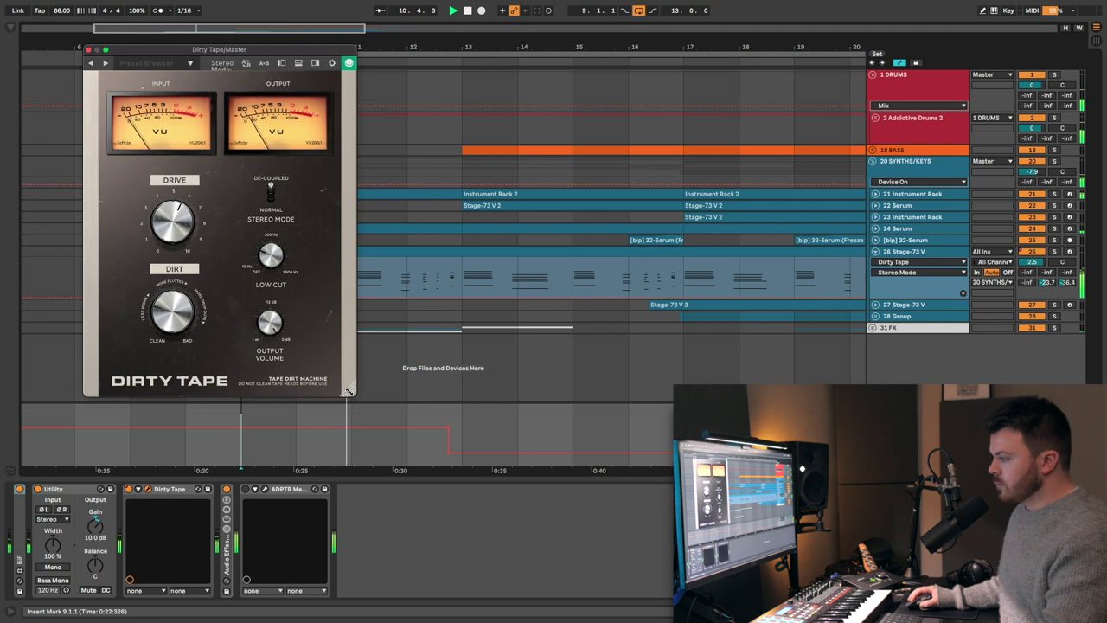